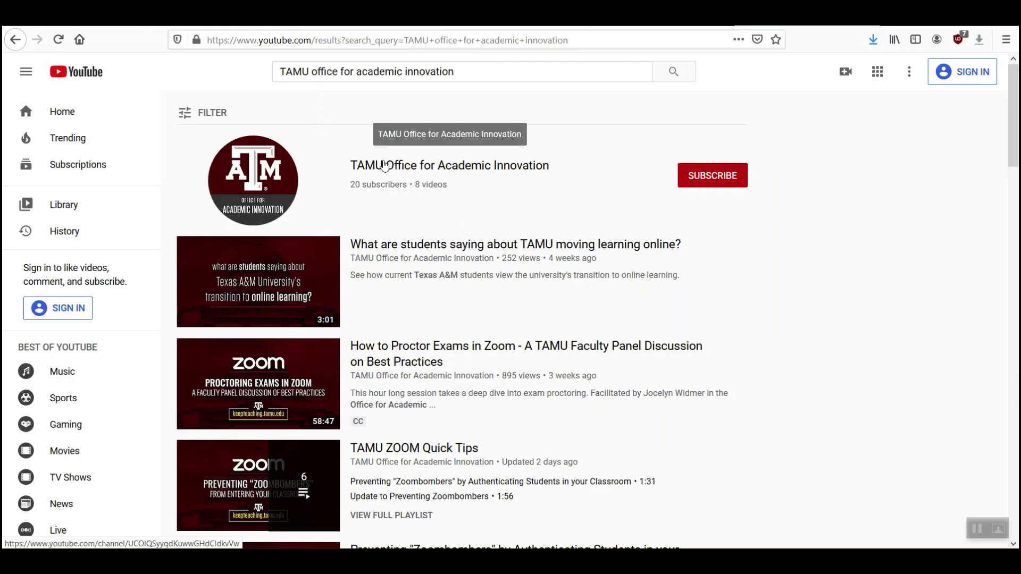
# Step: Open the TAMU Office for Academic Innovation channel from the search results and view its list of videos
pyautogui.click(384, 166)
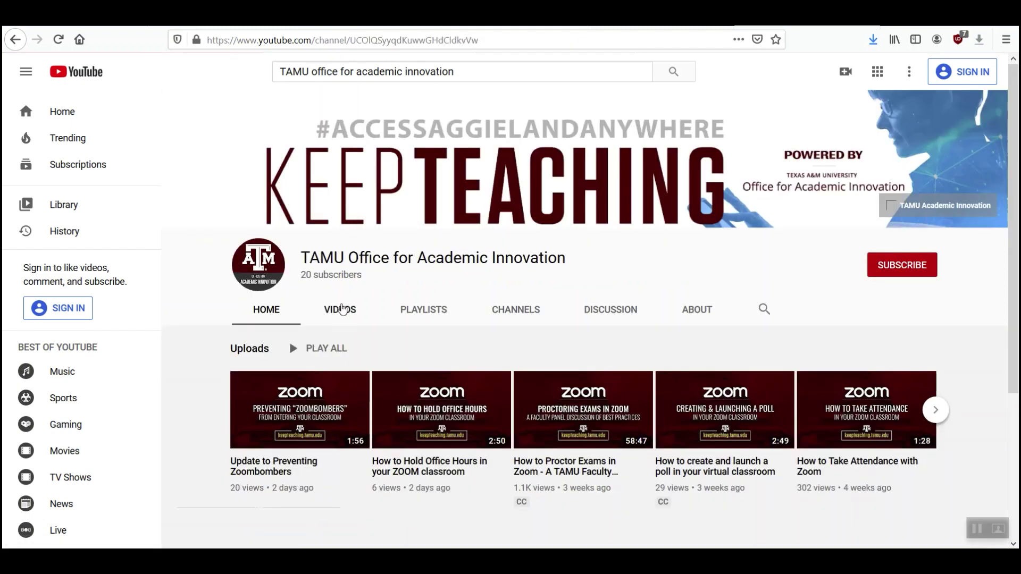
pyautogui.click(342, 310)
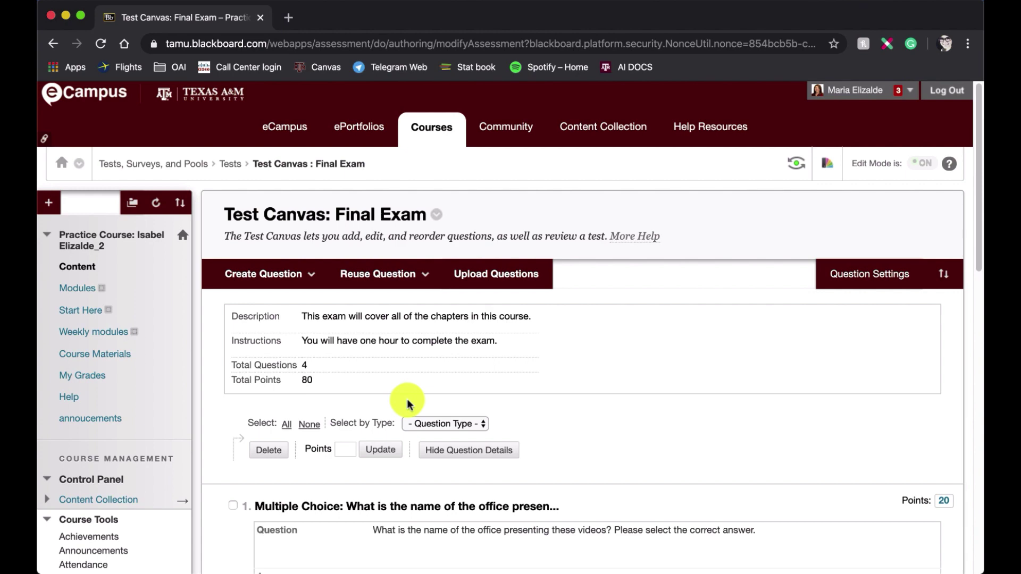
# Step: Add the existing Final Exam test to the Course Materials content area as an assessment
pyautogui.scroll(-1, 409, 404)
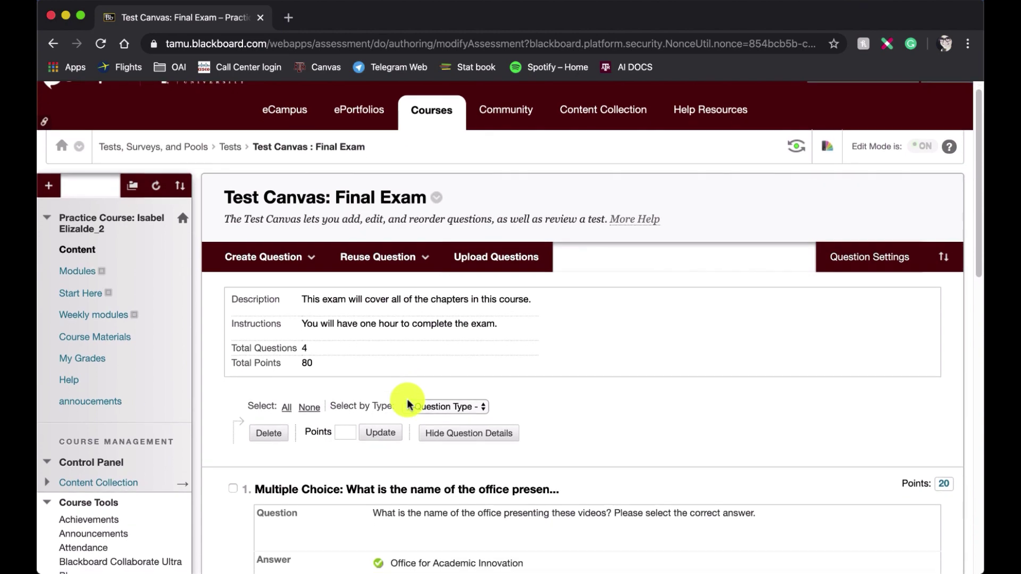
pyautogui.scroll(1, 410, 404)
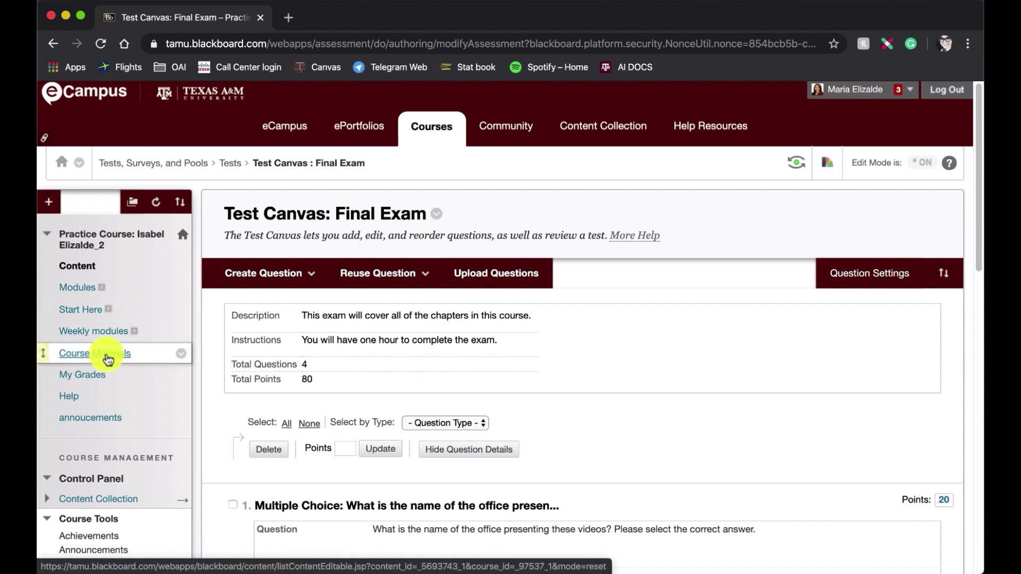
pyautogui.click(109, 358)
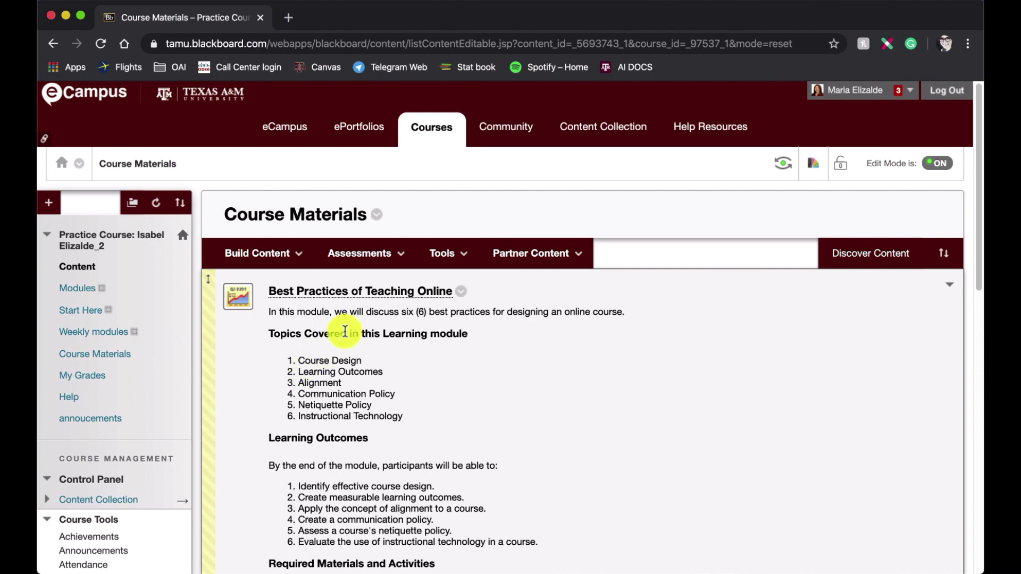
pyautogui.click(378, 258)
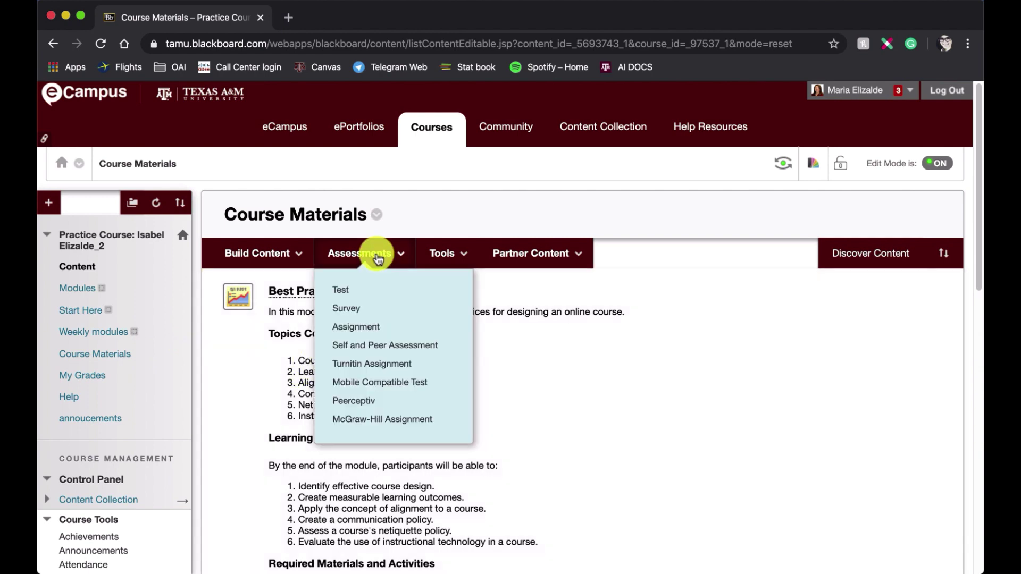
pyautogui.click(368, 290)
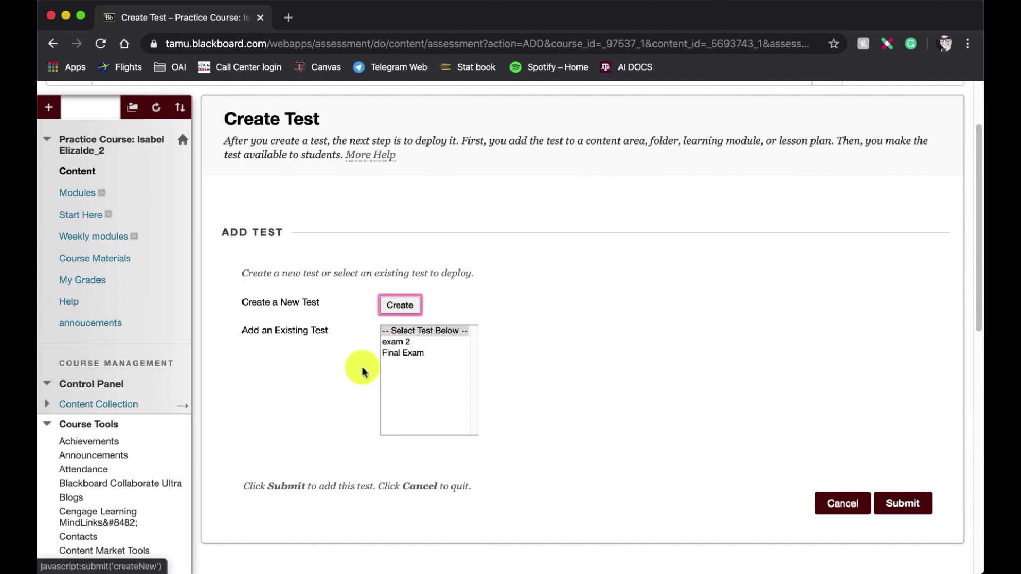
pyautogui.click(402, 353)
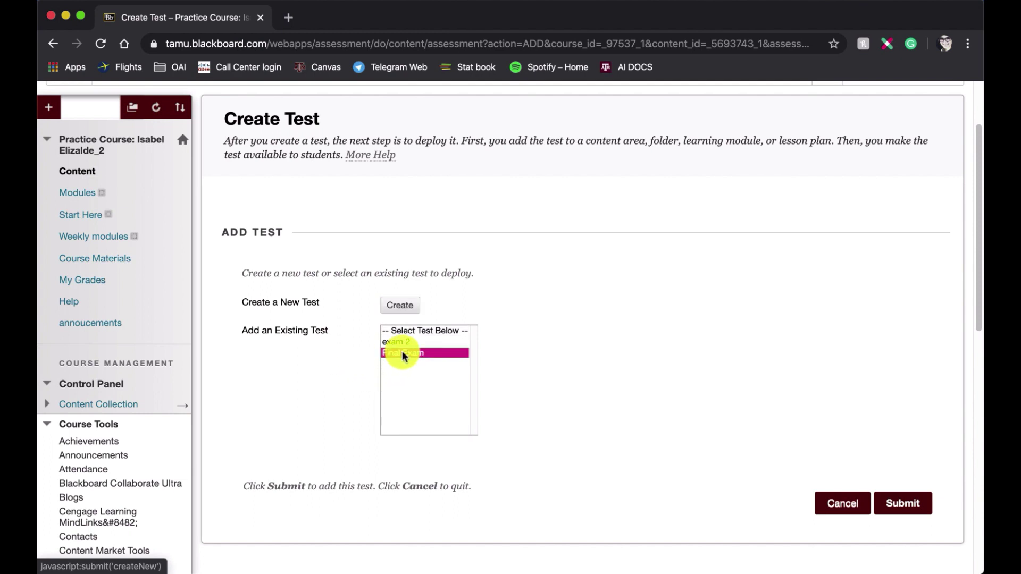
pyautogui.scroll(-1, 663, 376)
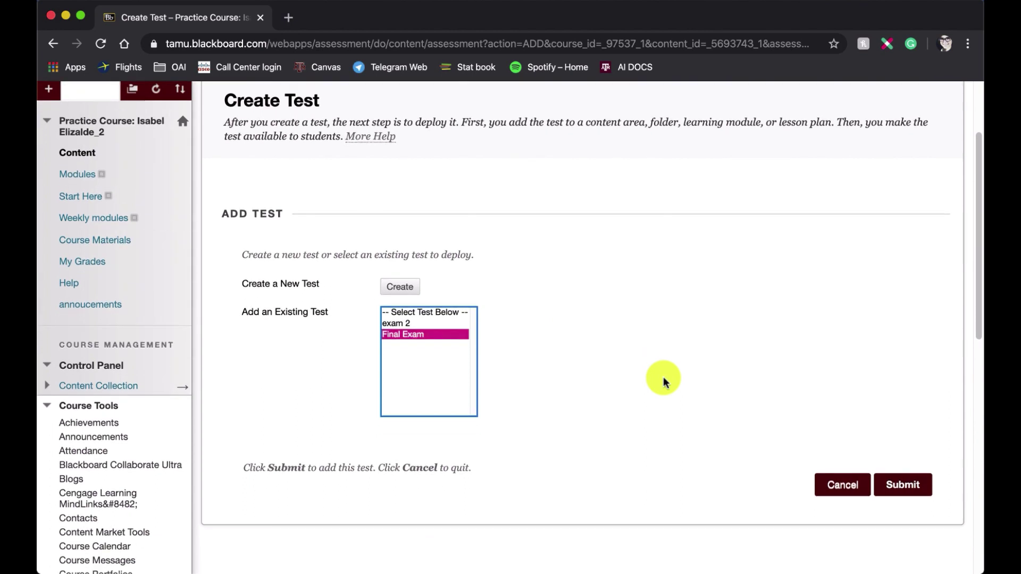
pyautogui.click(897, 487)
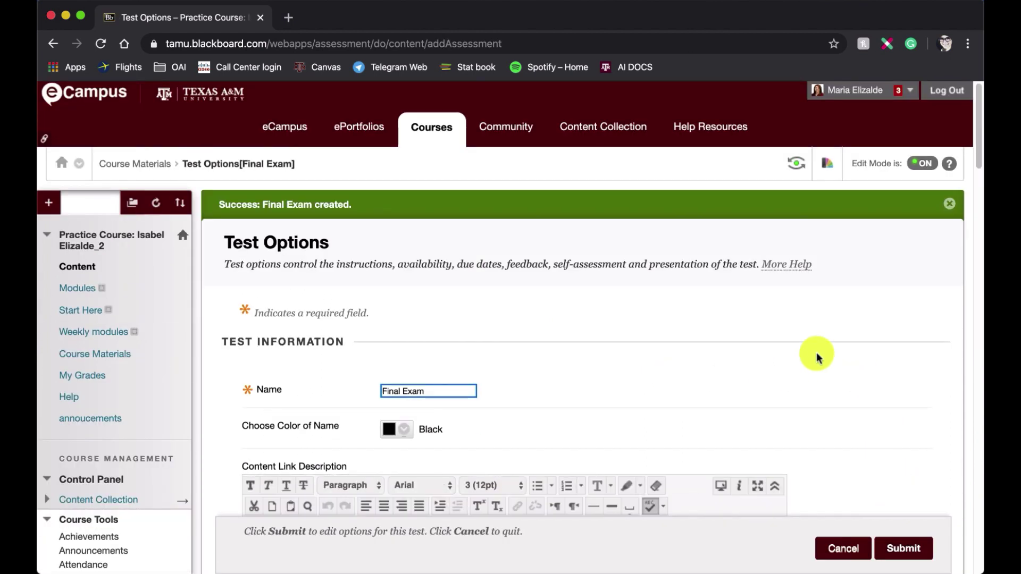
# Step: Review the name, content link description, instructions and new-window options in the Final Exam's Test Information section
pyautogui.scroll(-5, 816, 355)
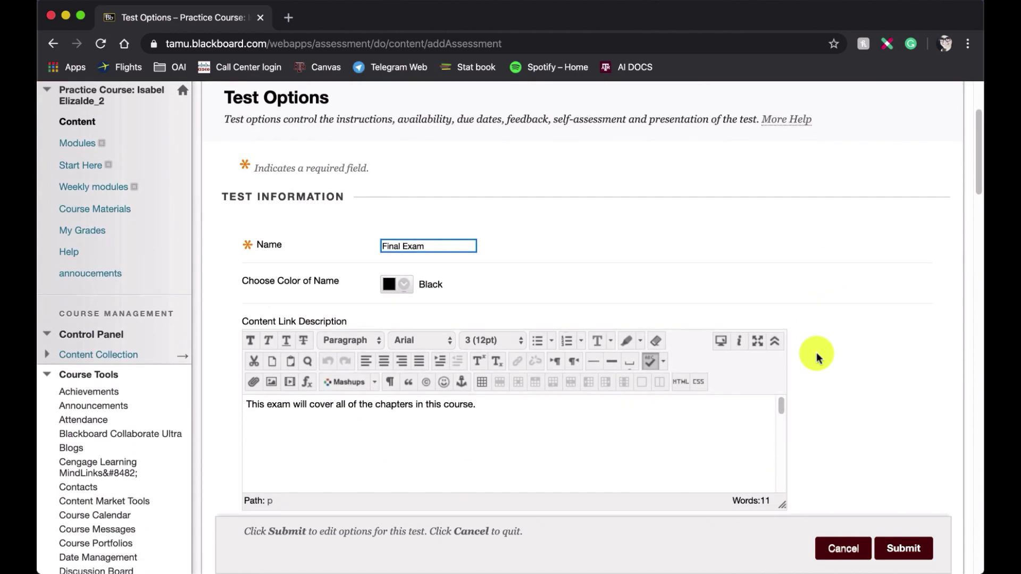
pyautogui.scroll(-1, 829, 345)
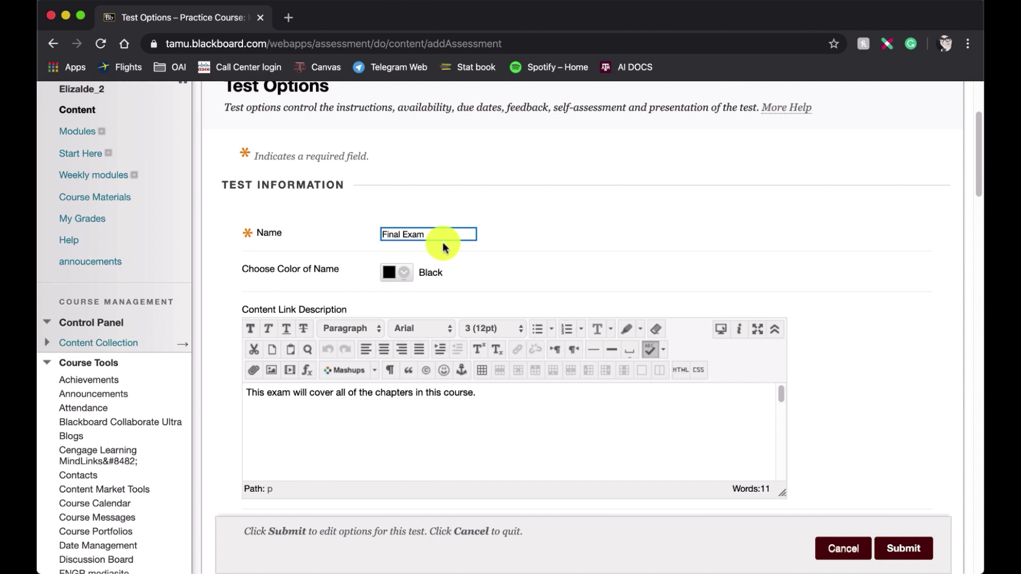
pyautogui.scroll(-3, 442, 244)
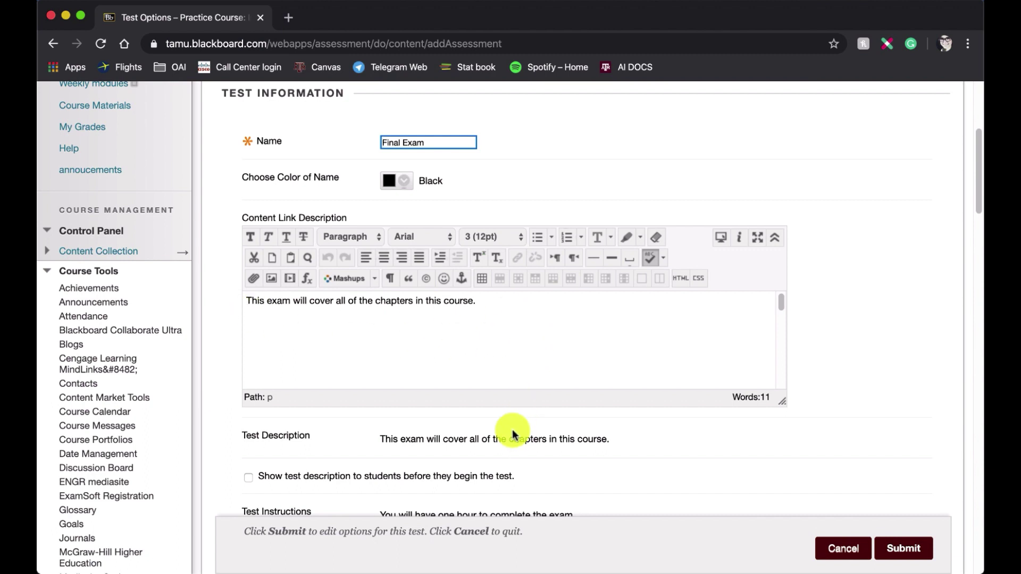
pyautogui.scroll(-5, 512, 429)
pyautogui.scroll(-5, 512, 429)
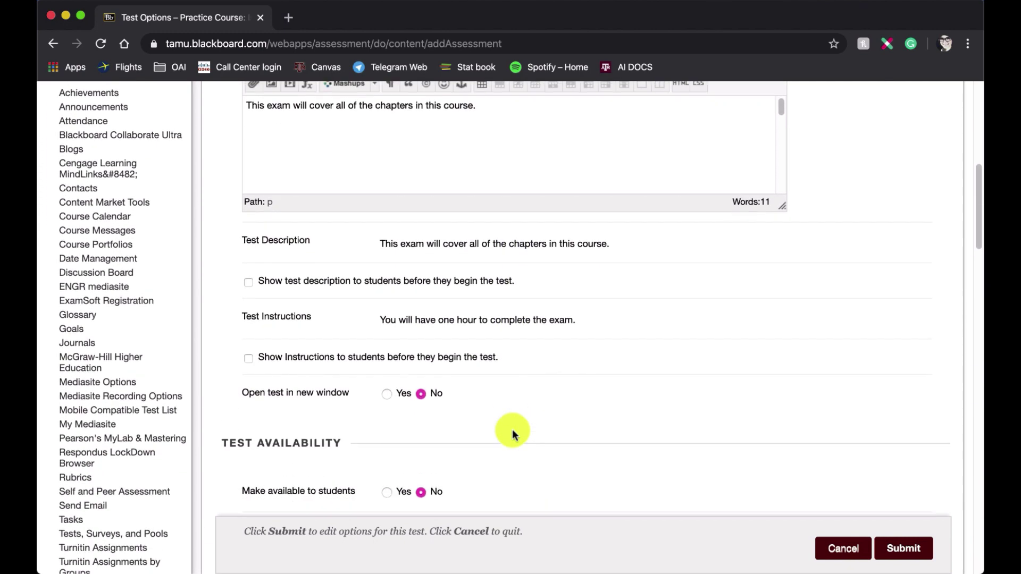
pyautogui.scroll(-1, 512, 432)
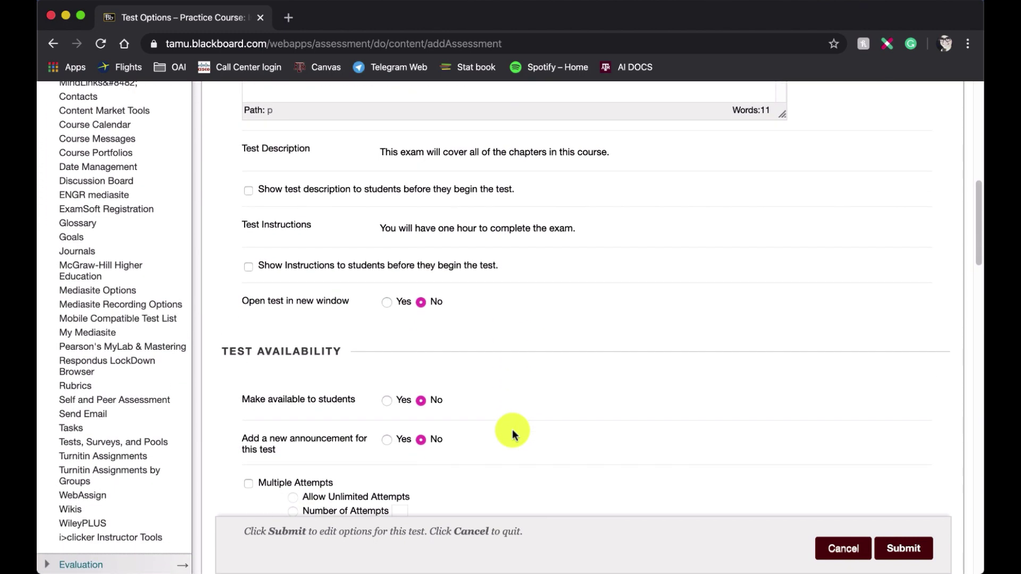
pyautogui.scroll(1, 548, 287)
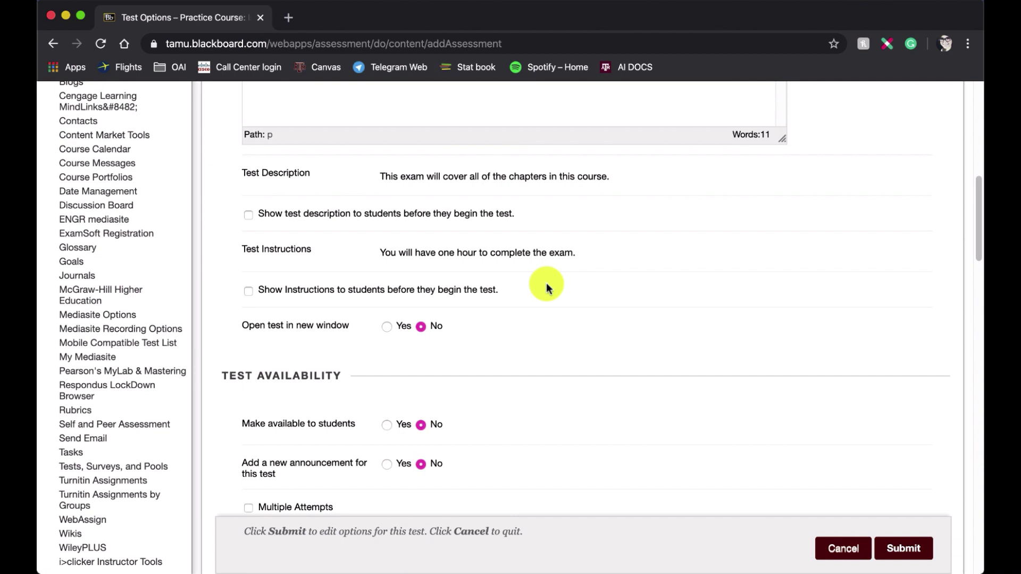
# Step: Make the Final Exam available to students and enable a new announcement for this test
pyautogui.scroll(-6, 547, 286)
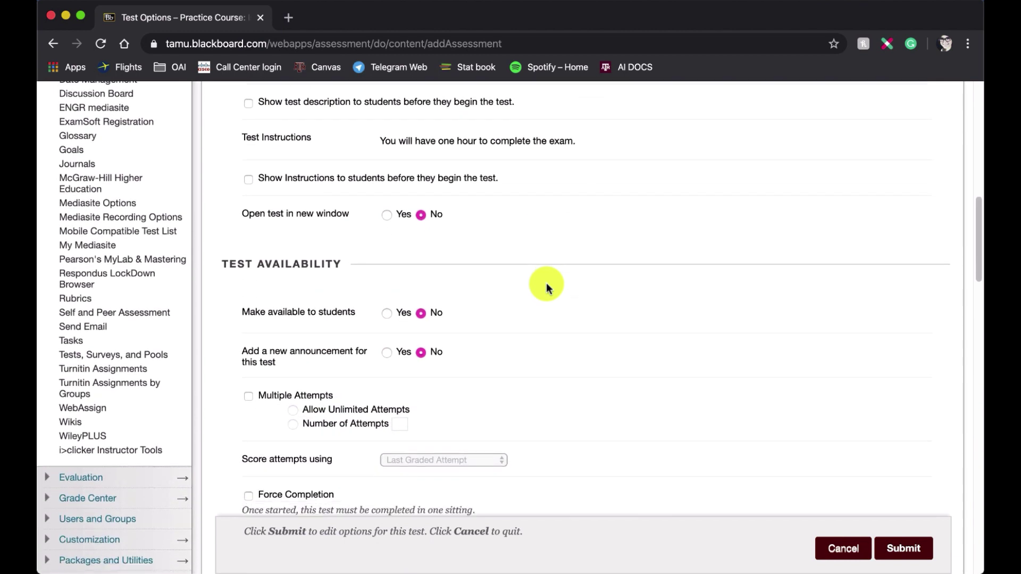
pyautogui.scroll(-3, 547, 283)
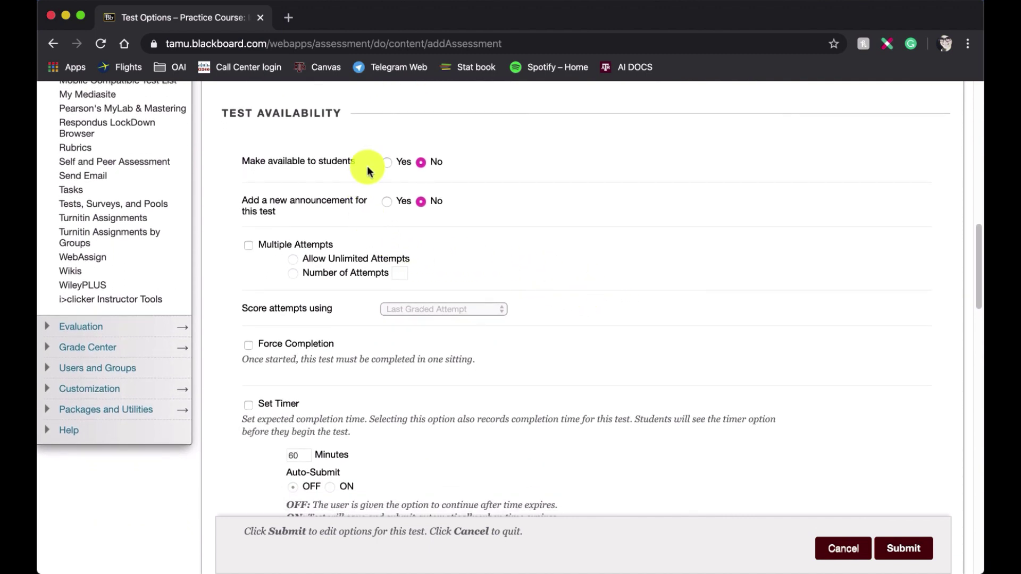
pyautogui.click(386, 163)
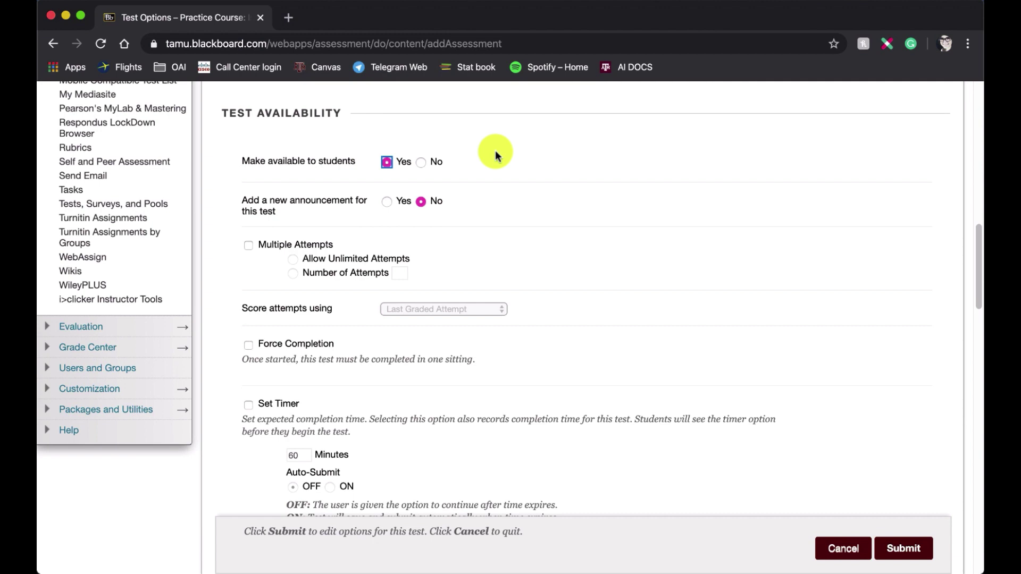
pyautogui.scroll(-1, 496, 153)
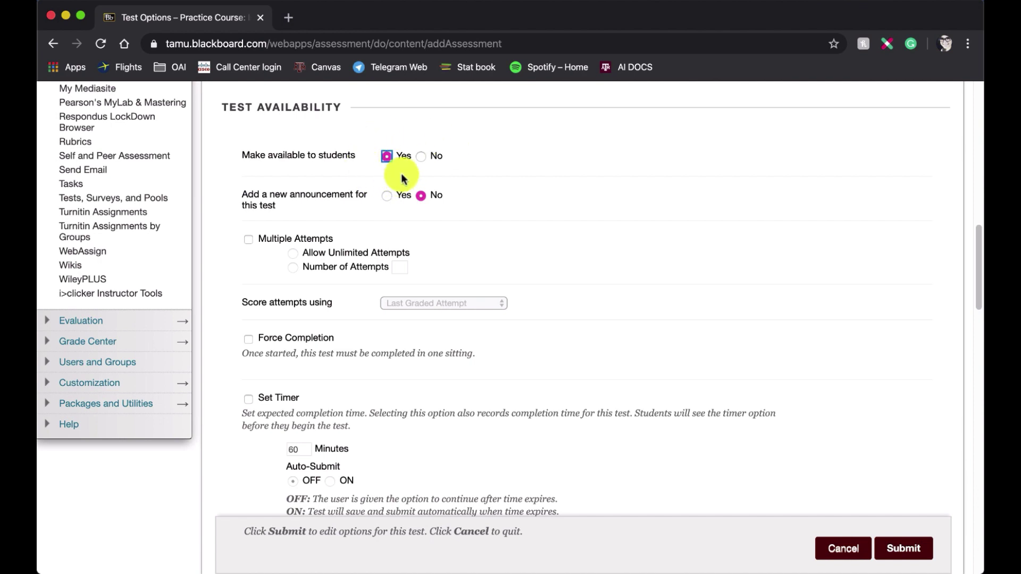
pyautogui.scroll(-1, 401, 199)
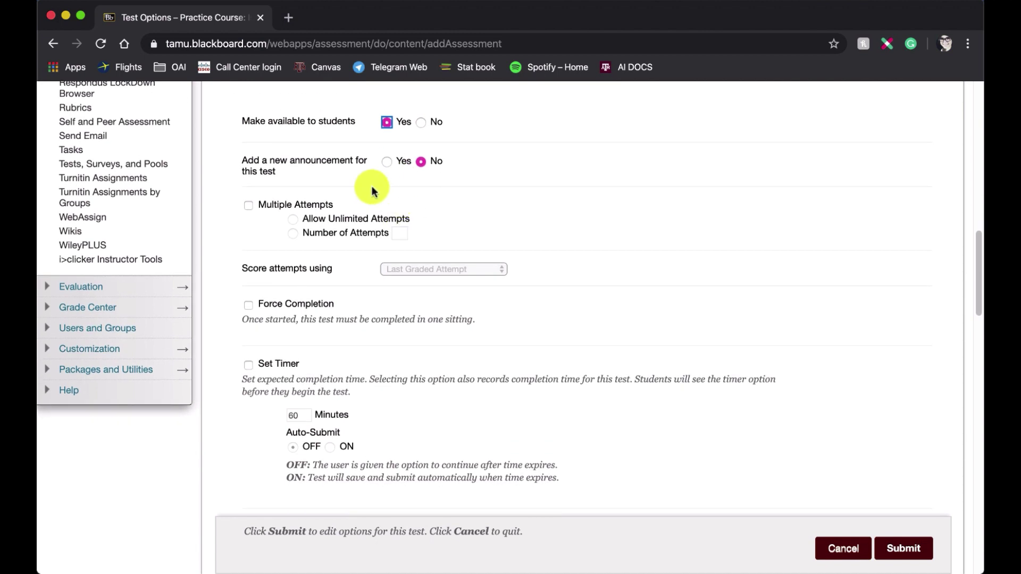
pyautogui.click(386, 163)
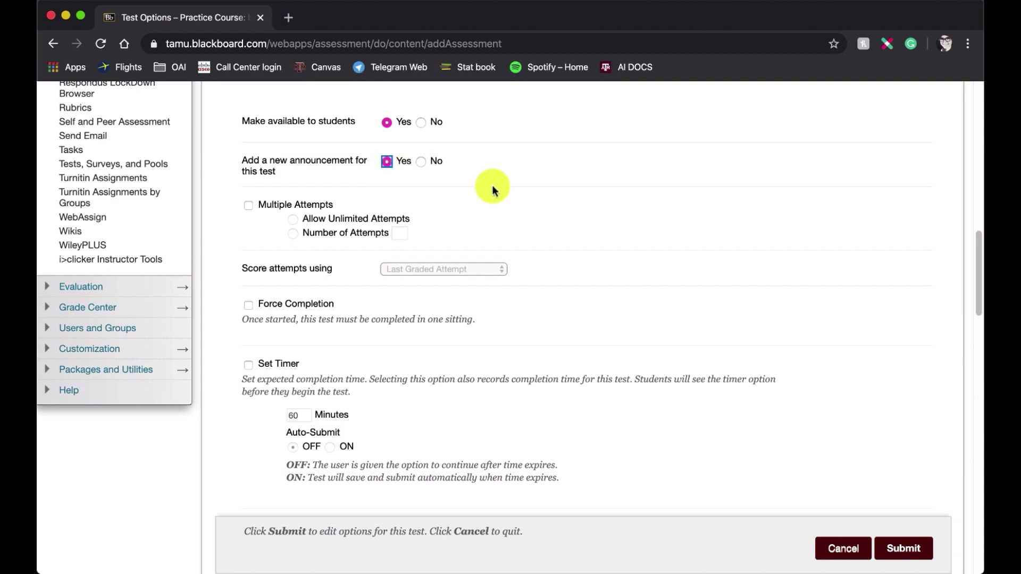
# Step: Allow multiple attempts on the test and limit the number of attempts to 2
pyautogui.scroll(-1, 493, 187)
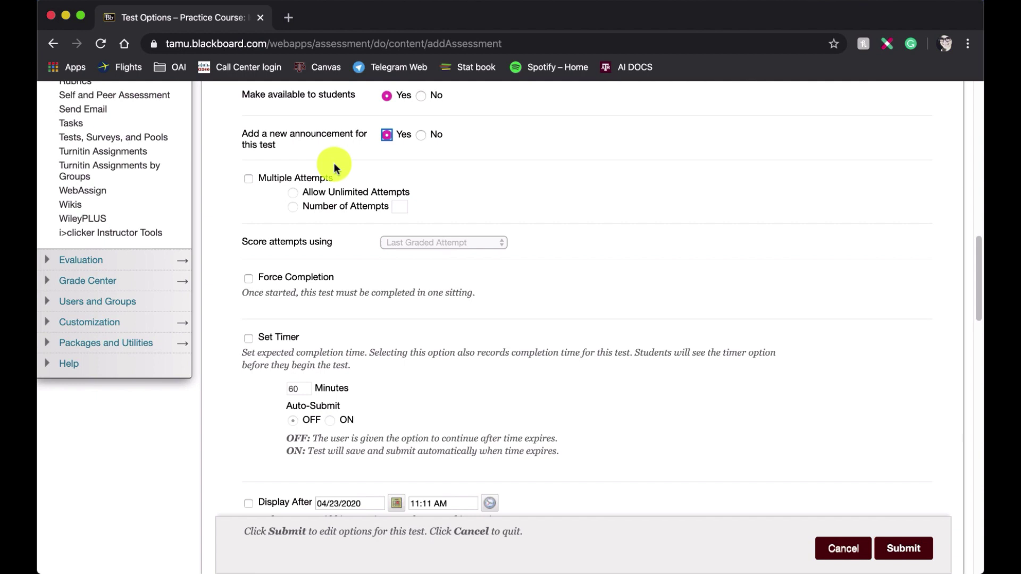
pyautogui.click(247, 180)
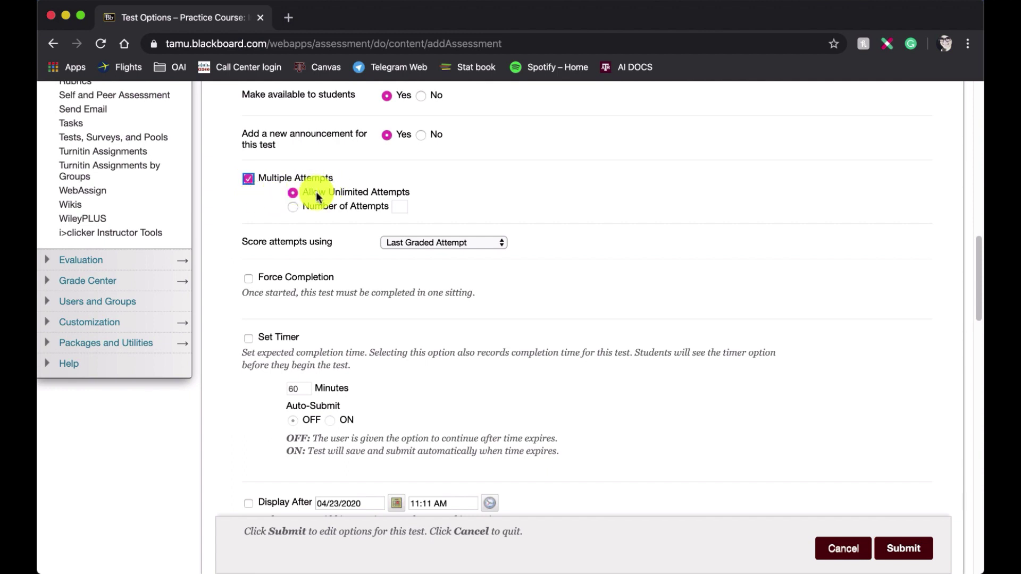
pyautogui.click(293, 207)
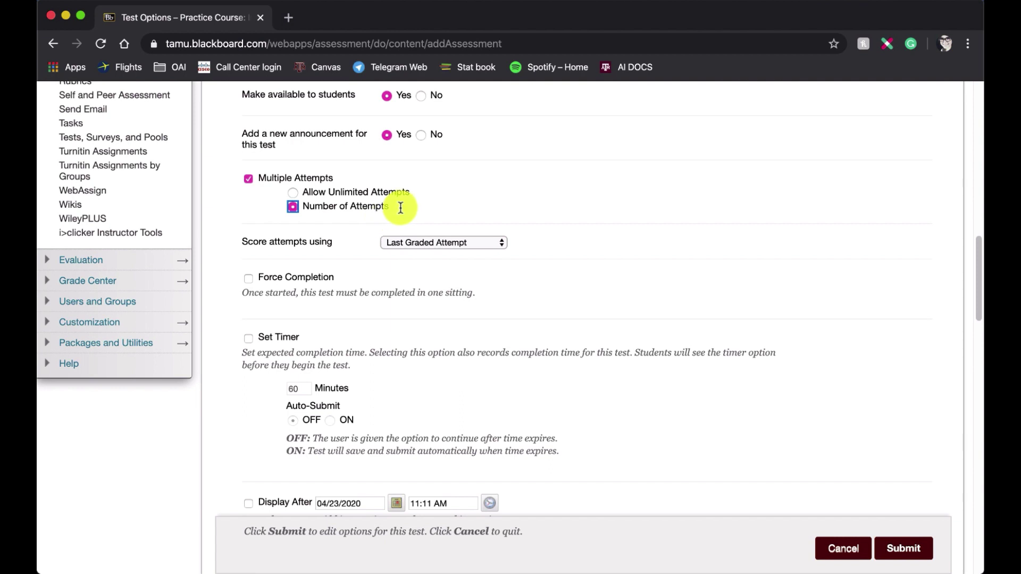
pyautogui.click(401, 208)
pyautogui.write('2')
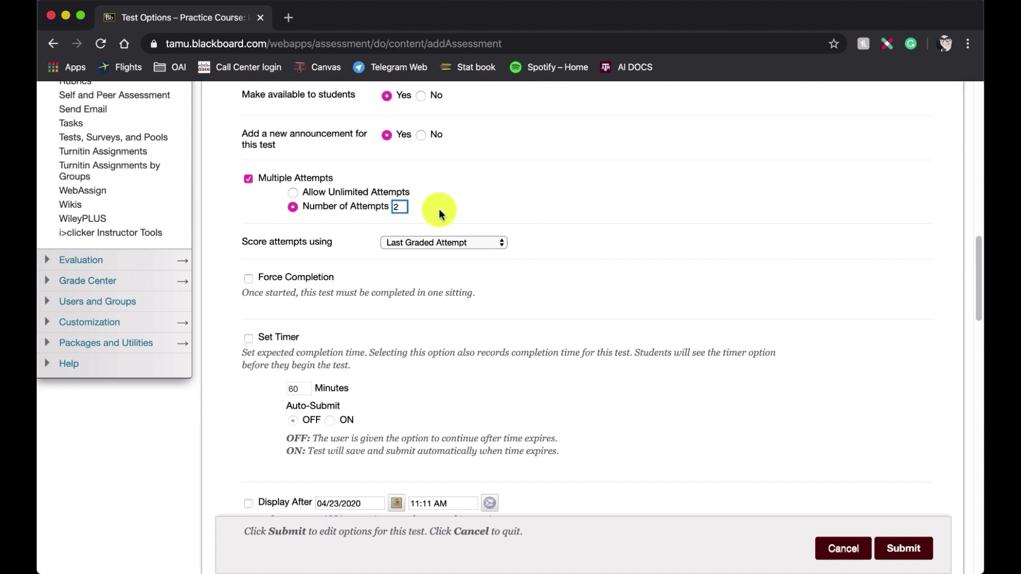
# Step: Set the attempts to be scored using Highest Grade
pyautogui.scroll(-1, 440, 213)
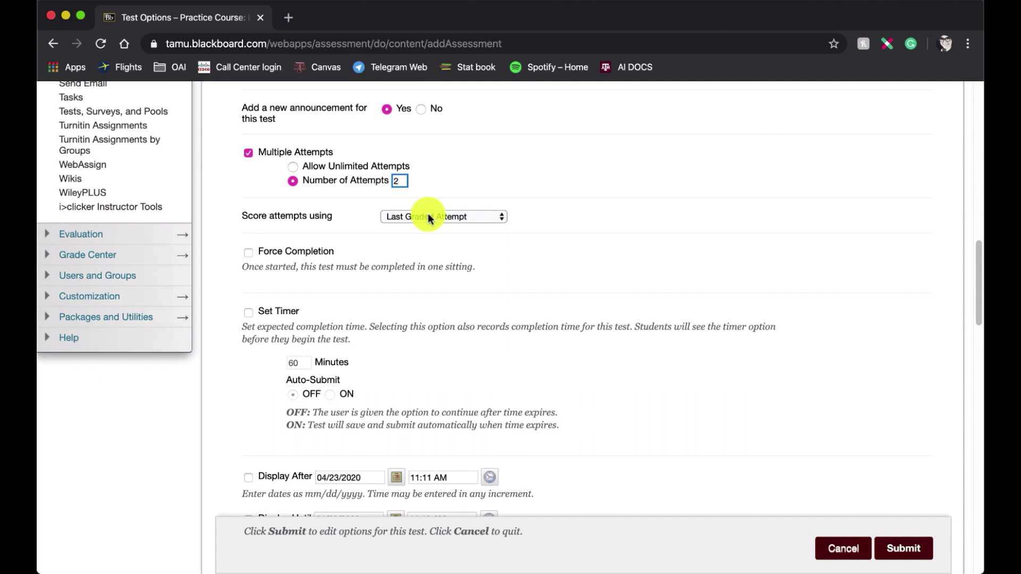
pyautogui.click(428, 217)
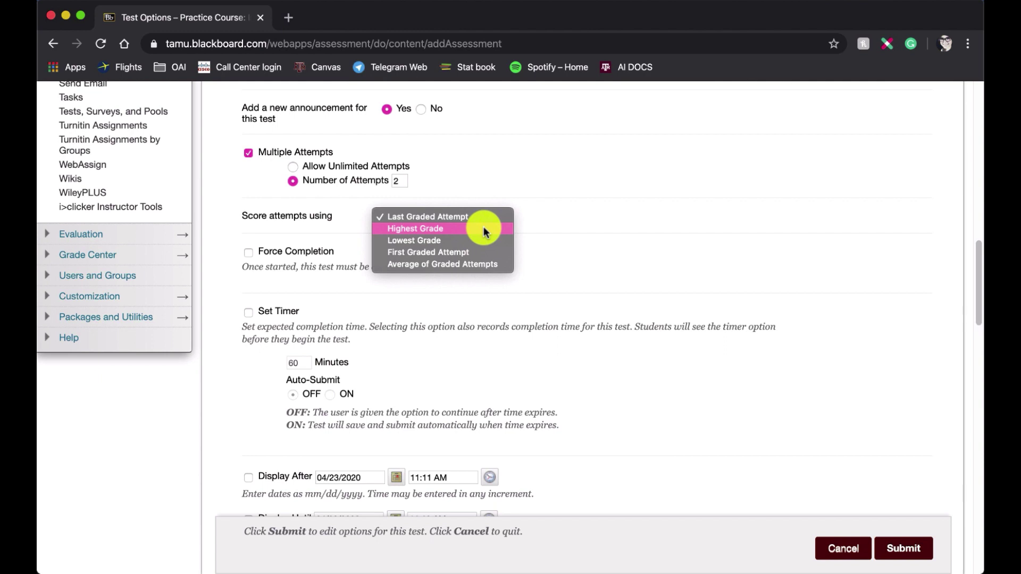
pyautogui.press('Escape')
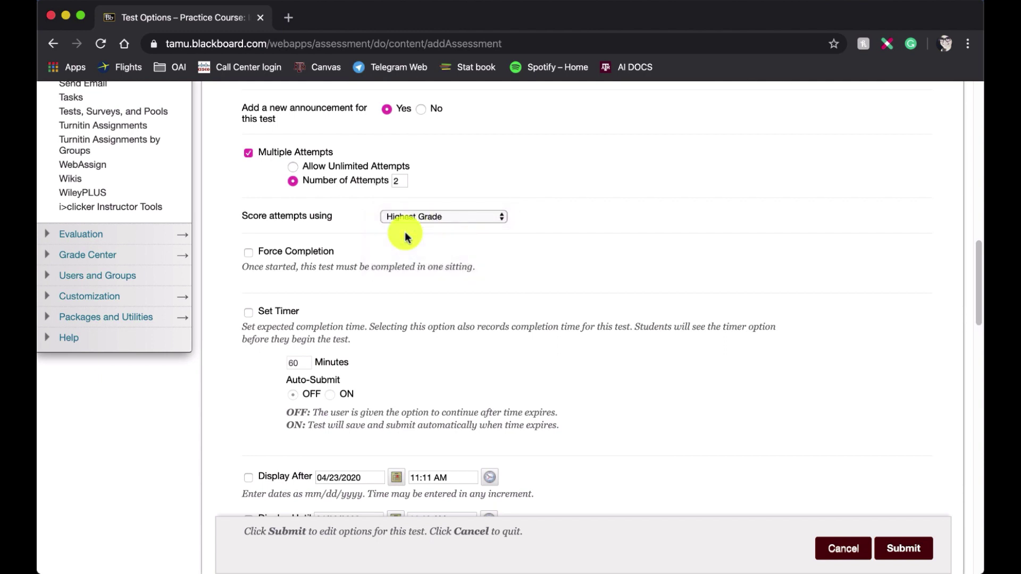
# Step: Enable the test timer and turn Auto-Submit on for when the time expires
pyautogui.scroll(-2, 404, 234)
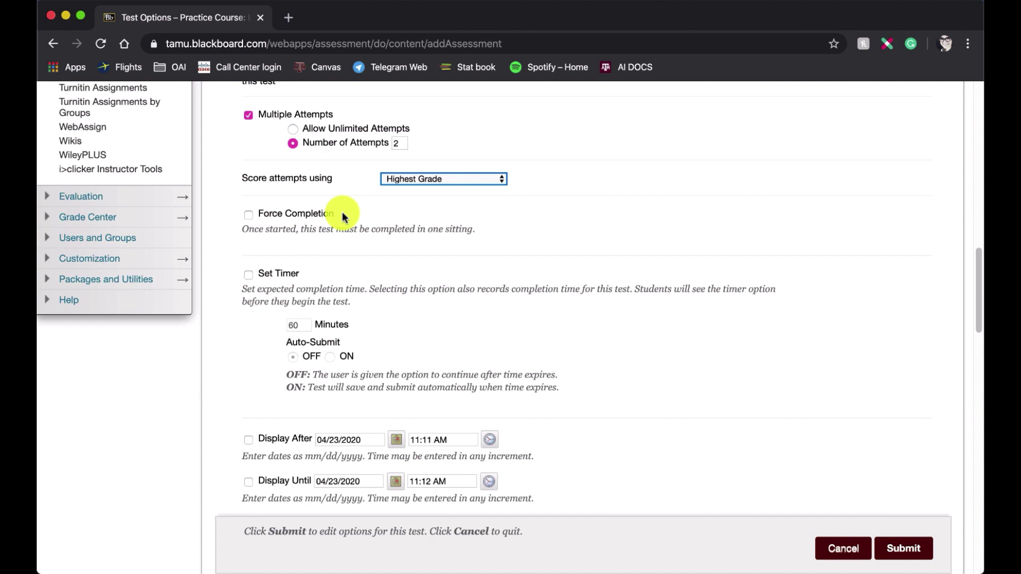
pyautogui.scroll(-2, 343, 216)
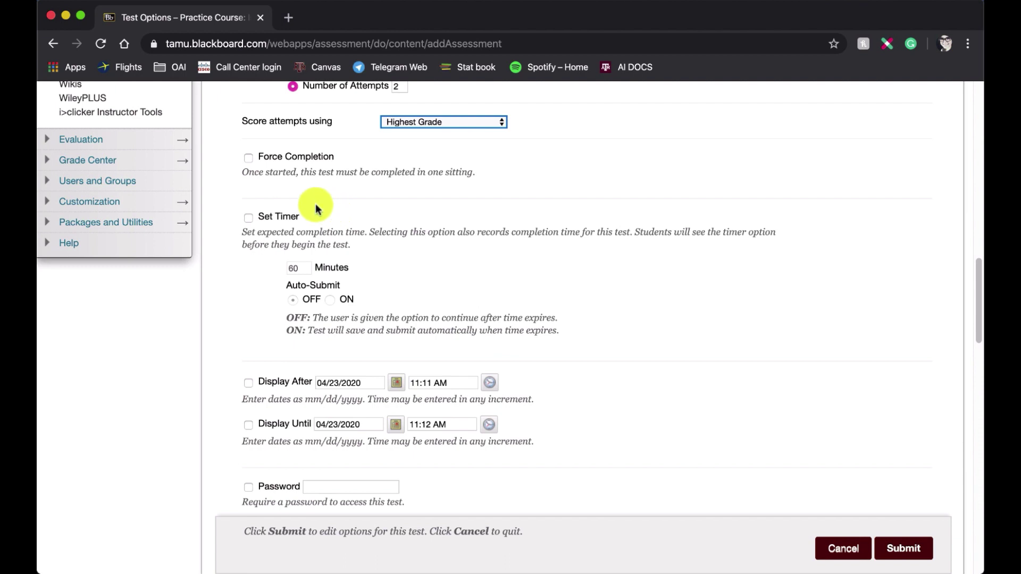
pyautogui.click(247, 217)
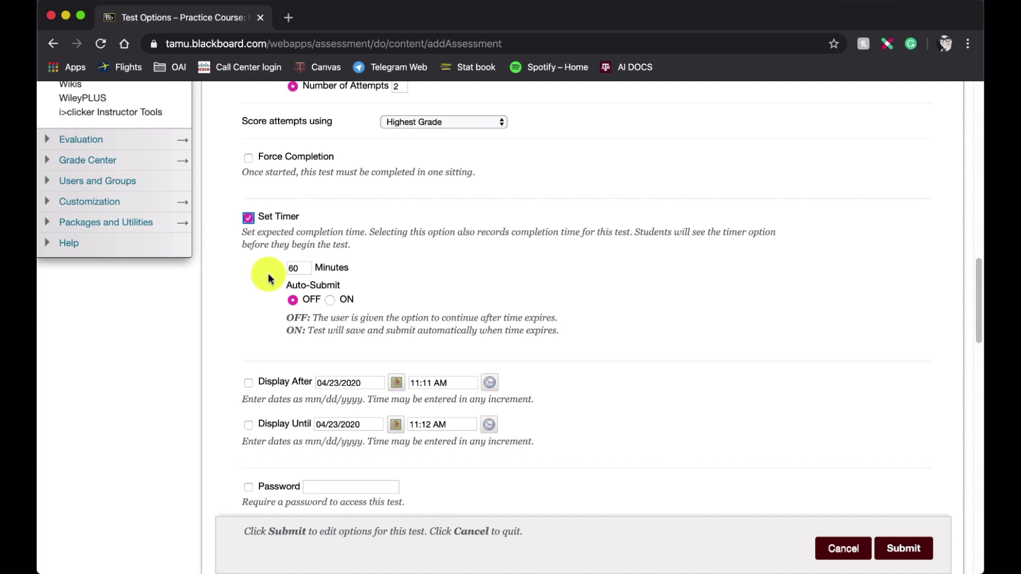
pyautogui.scroll(-1, 268, 273)
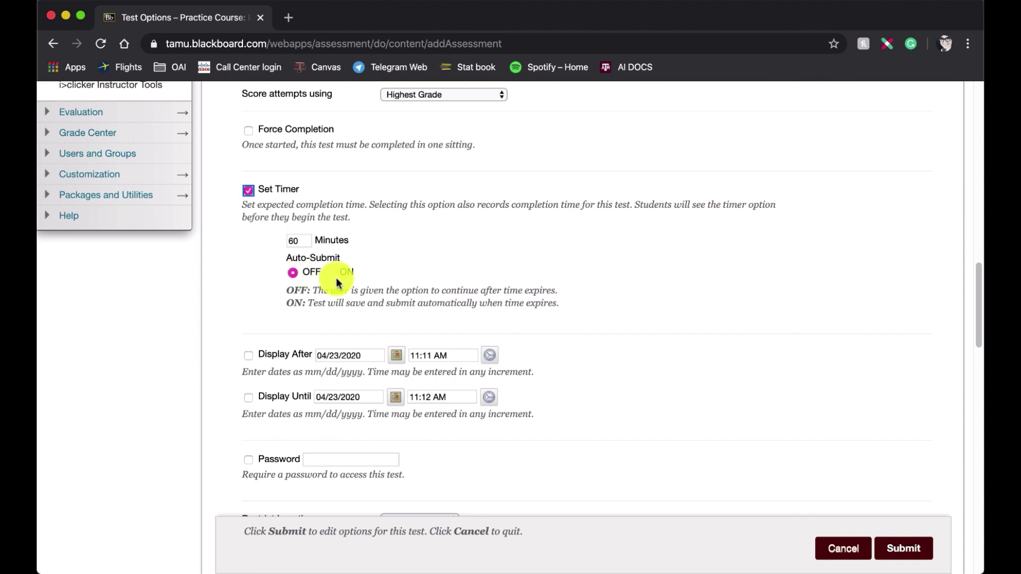
pyautogui.click(330, 273)
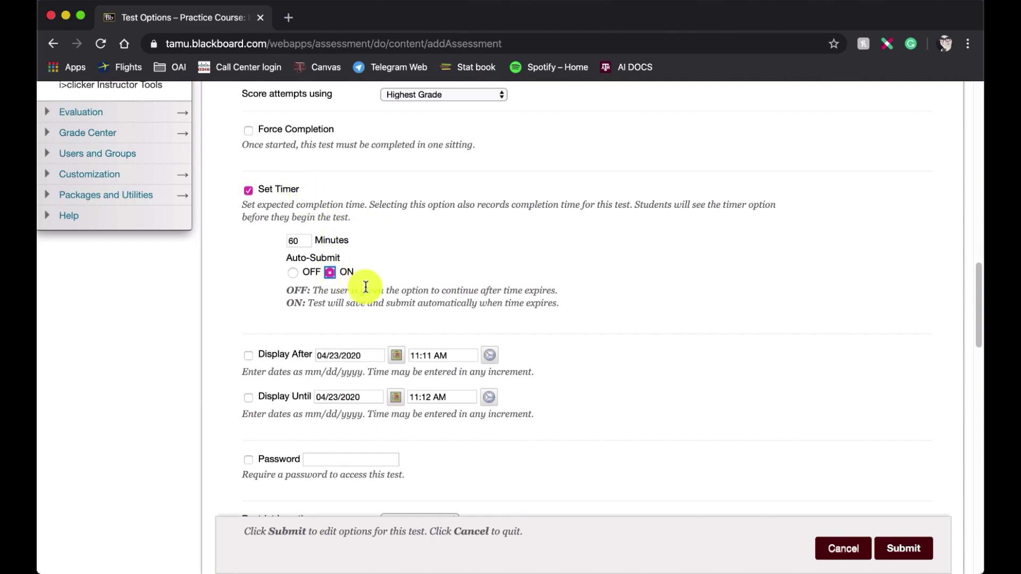
pyautogui.scroll(-2, 365, 287)
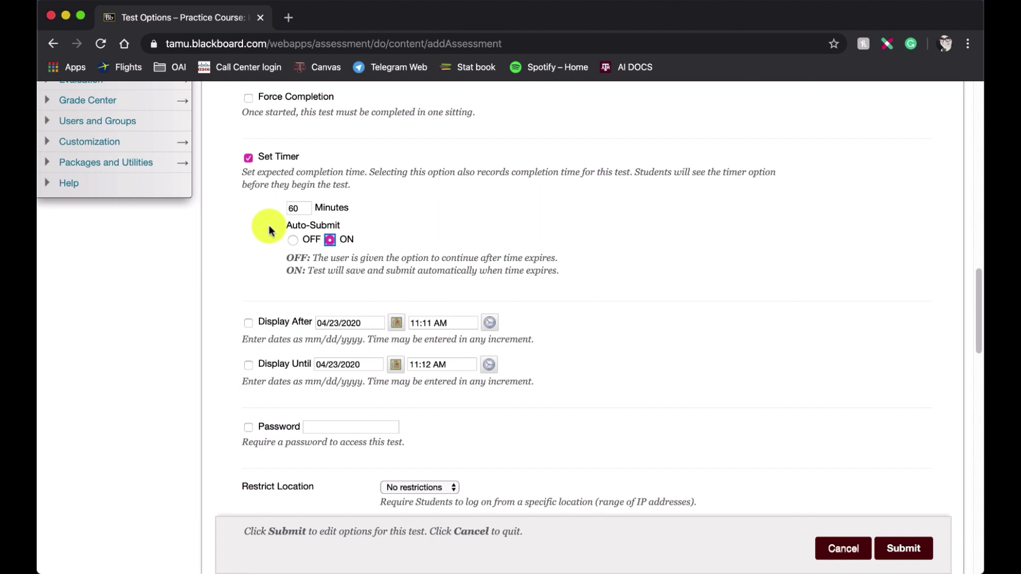
# Step: Enable the Display After and Display Until limits, and set Display After to 04/30/2020 at 01:30 AM
pyautogui.scroll(-5, 269, 229)
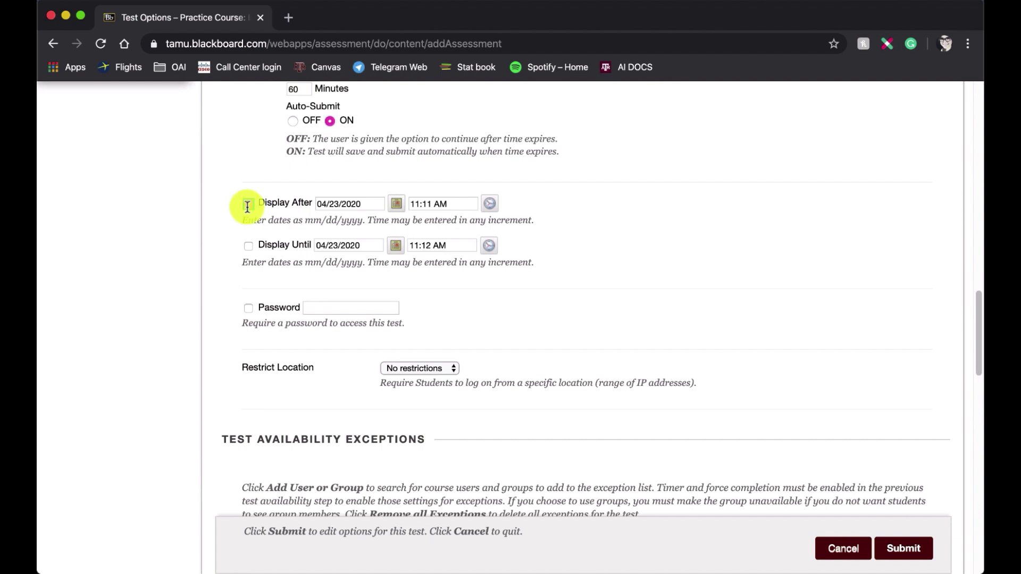
pyautogui.click(247, 204)
pyautogui.click(248, 246)
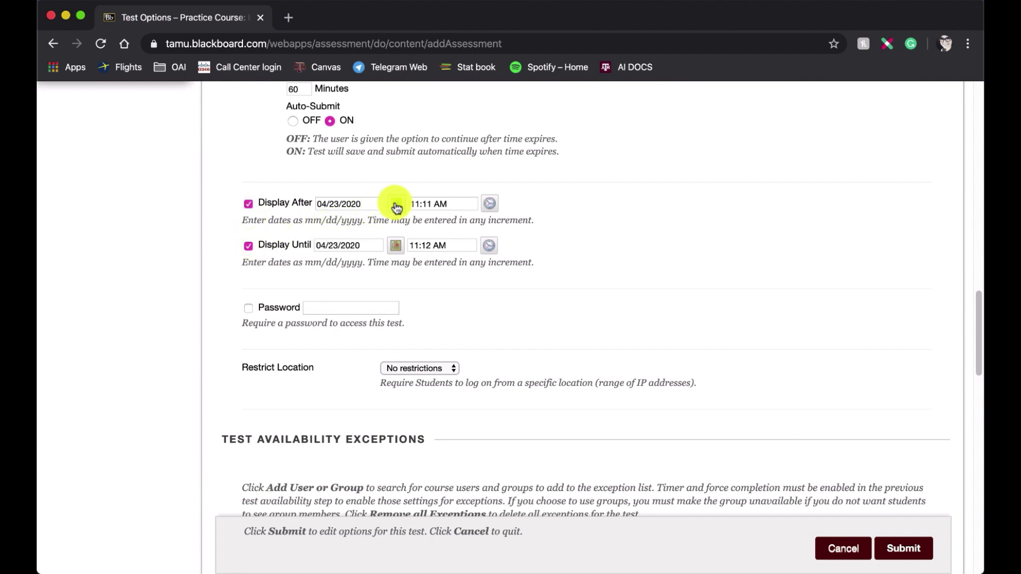
pyautogui.click(395, 203)
pyautogui.click(496, 177)
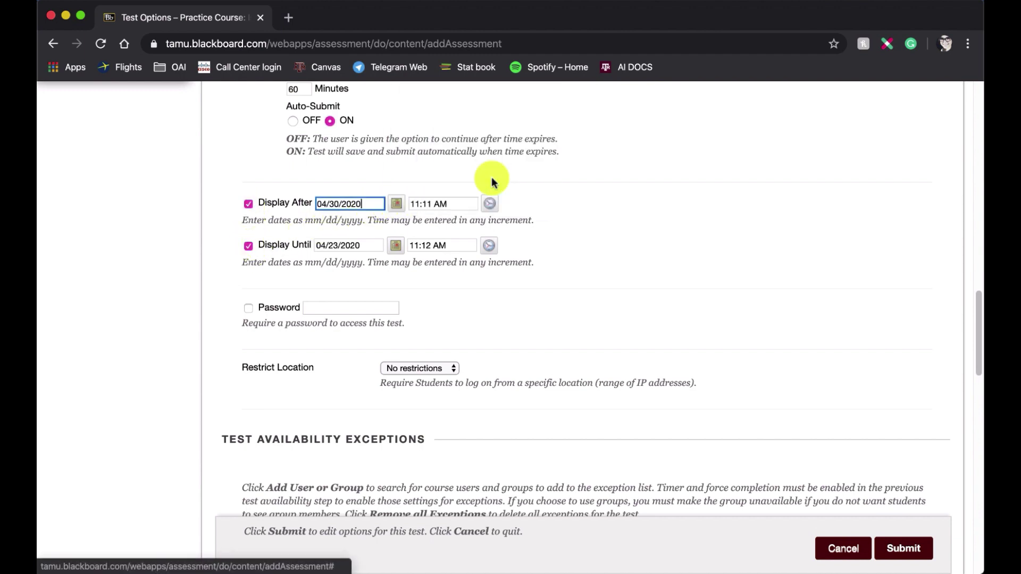
pyautogui.click(488, 203)
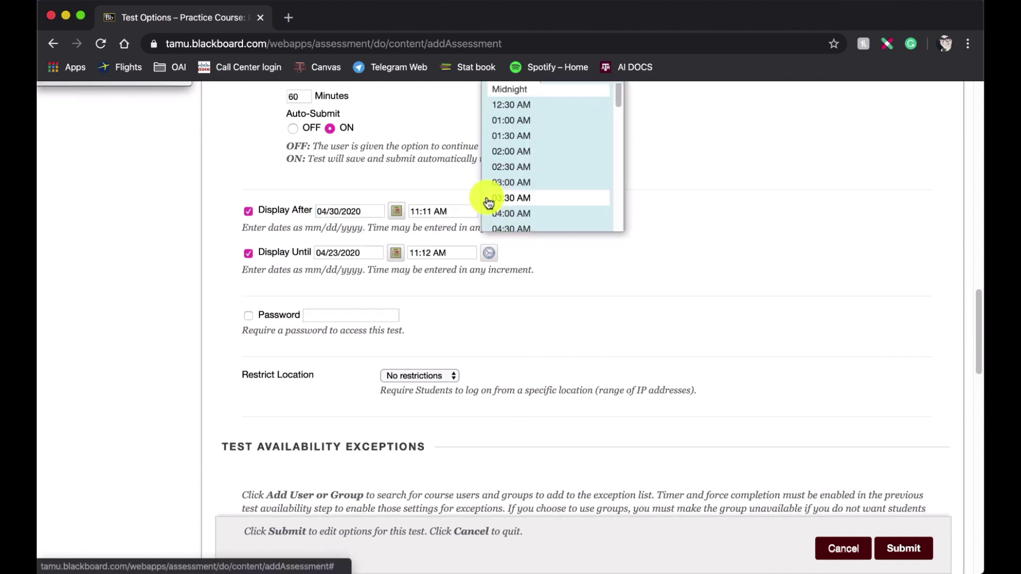
pyautogui.click(526, 137)
# Step: Set the test's Display Until date to 05/02/2020
pyautogui.click(395, 253)
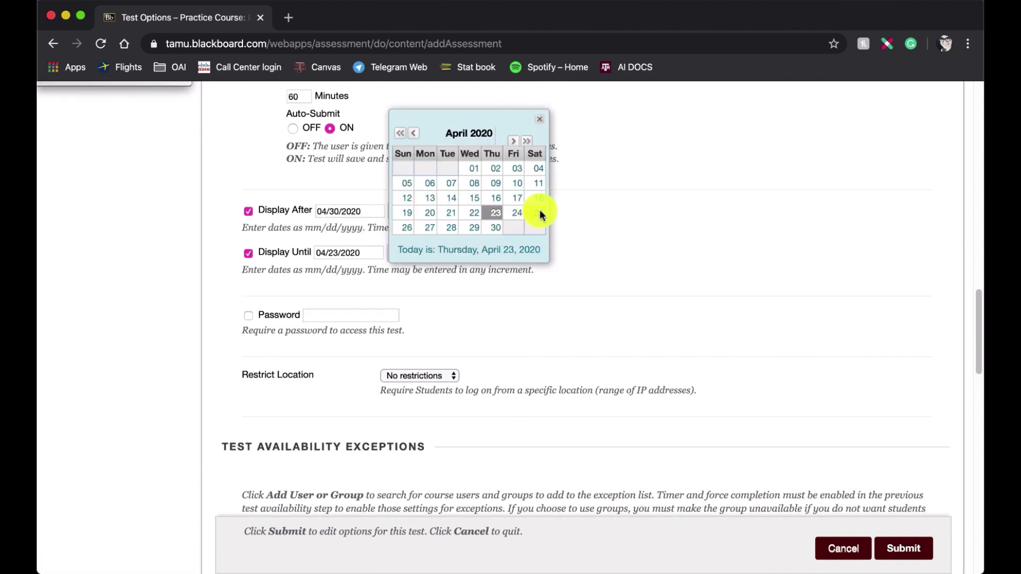
pyautogui.click(514, 141)
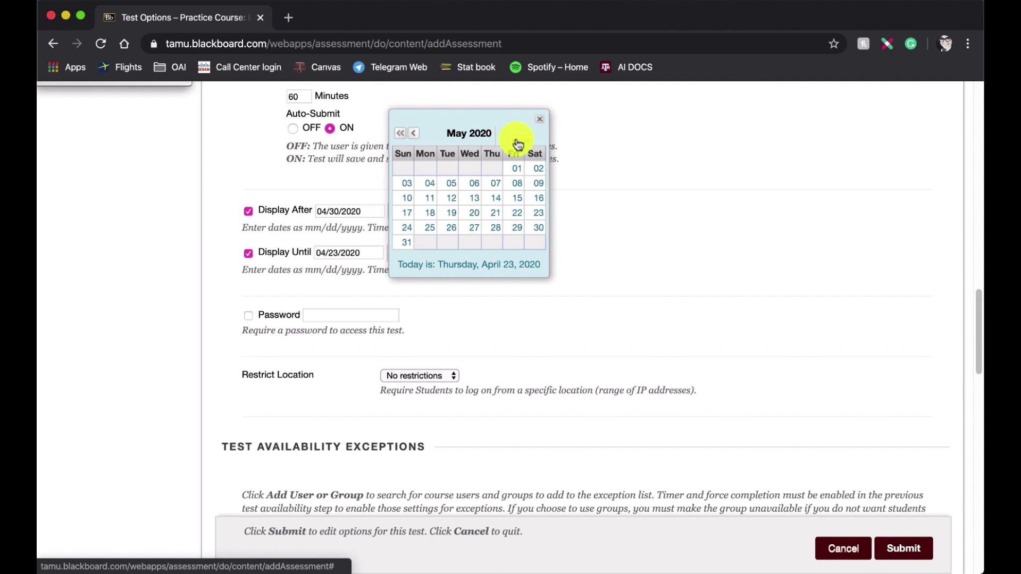
pyautogui.click(527, 168)
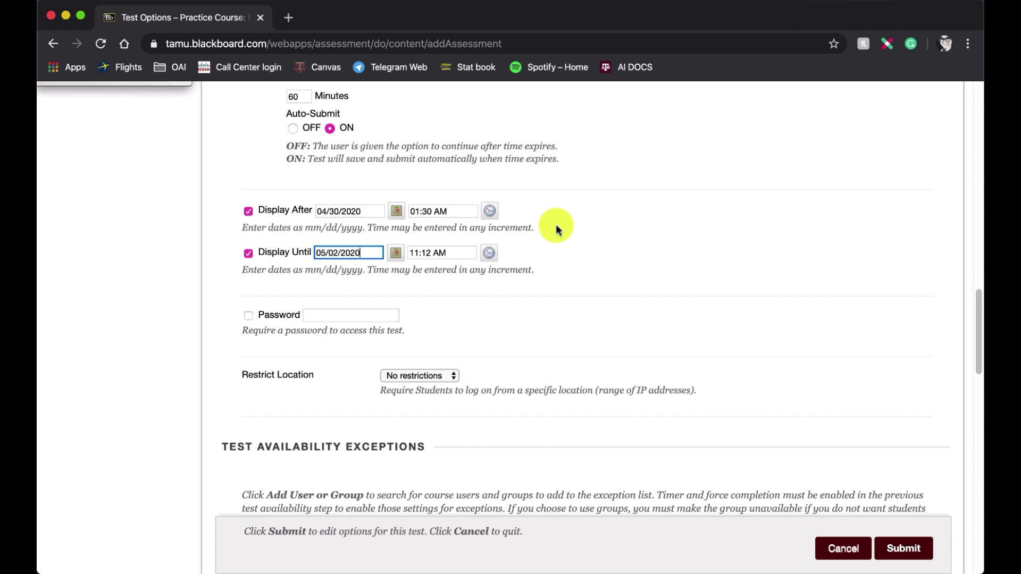
# Step: Turn on the requirement for a password to access the test, leaving the cursor in the password field
pyautogui.scroll(-5, 557, 228)
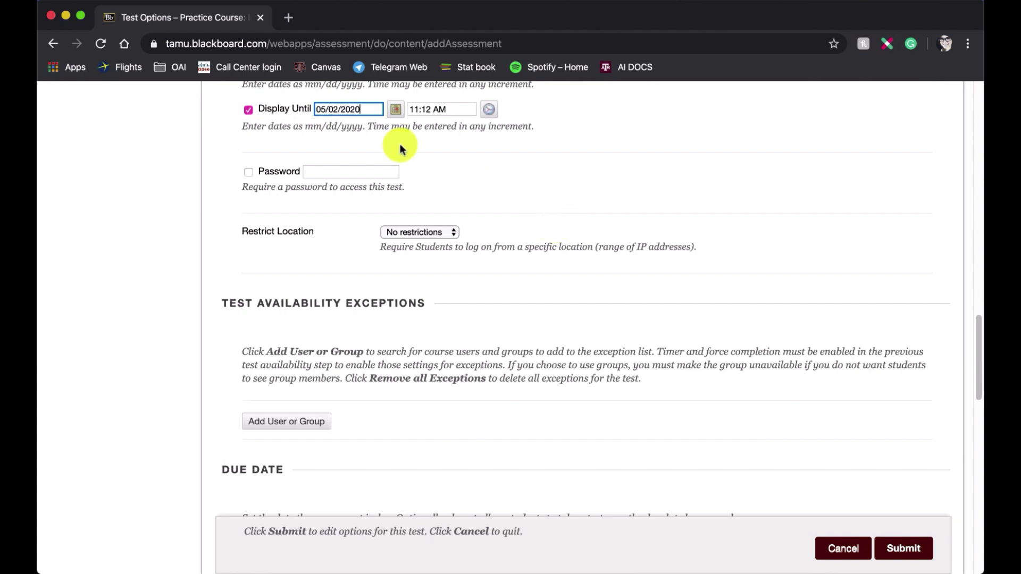
pyautogui.click(248, 171)
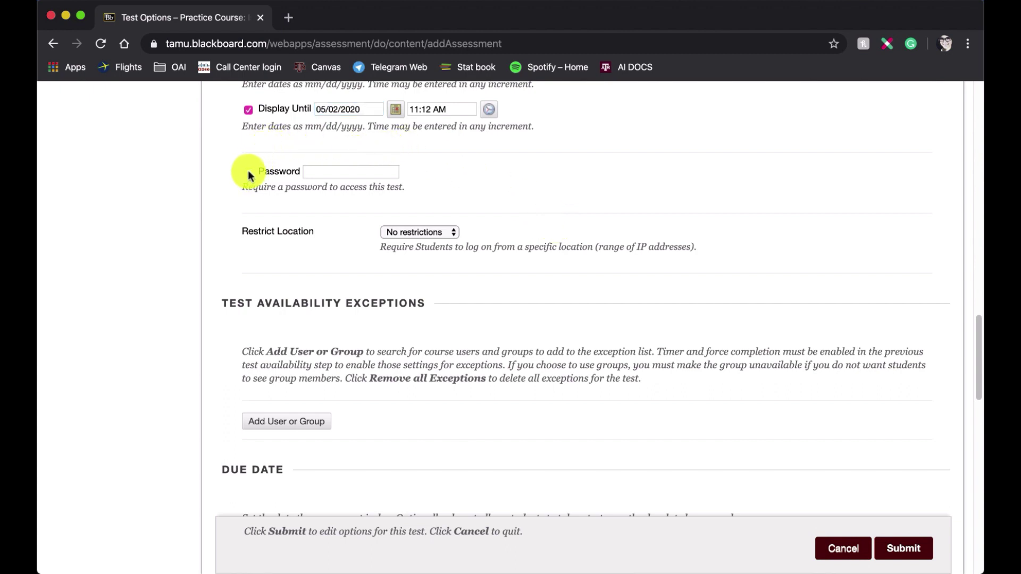
pyautogui.click(337, 171)
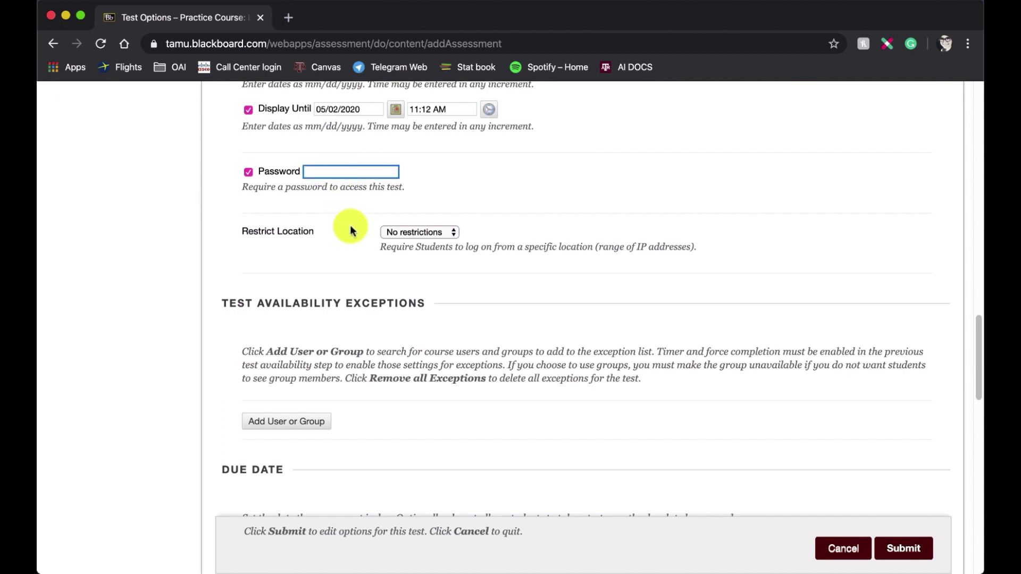
# Step: Enable a due date for the test and set it to 05/01/2020
pyautogui.scroll(-5, 350, 230)
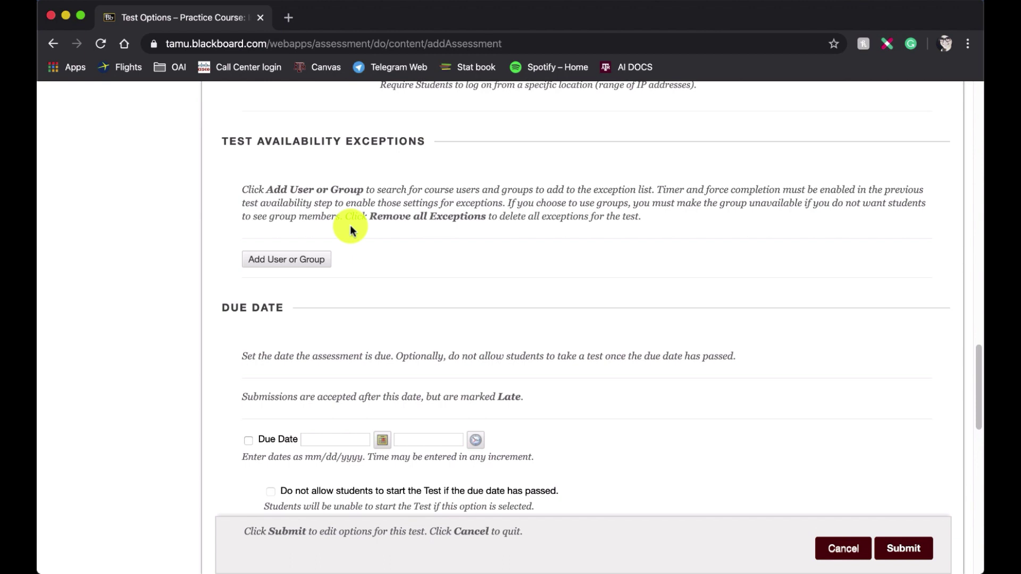
pyautogui.scroll(-4, 350, 228)
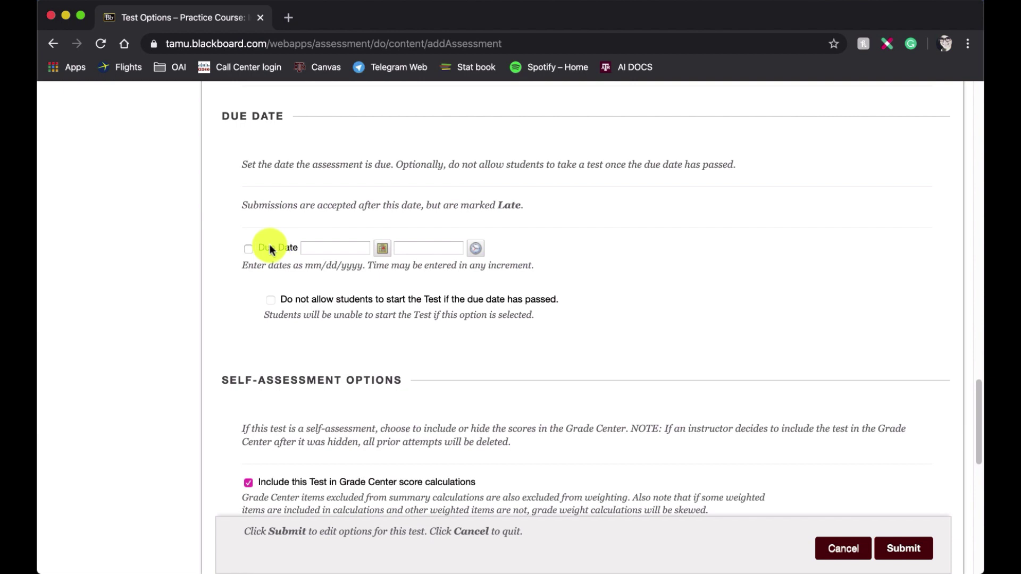
pyautogui.click(247, 249)
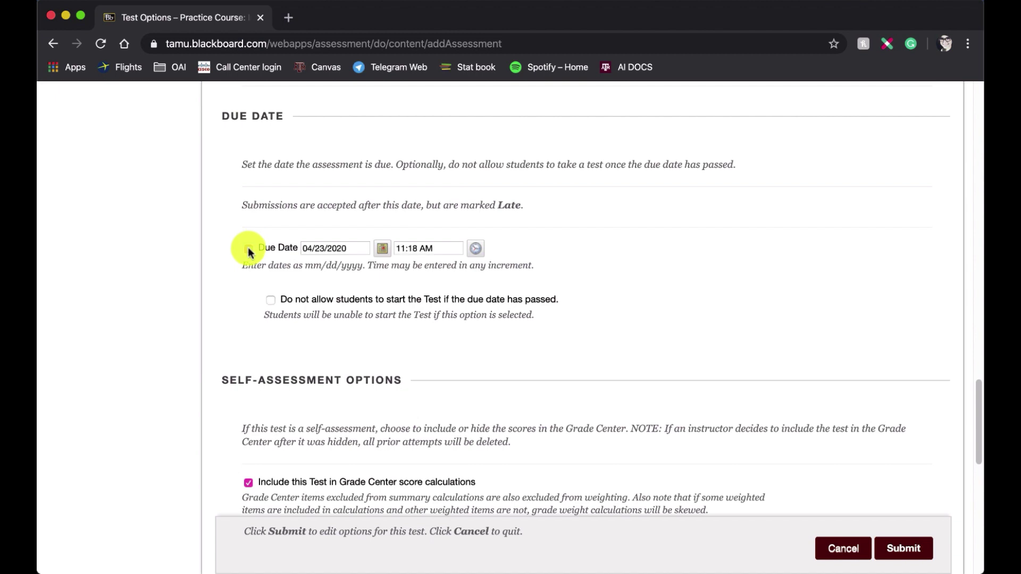
pyautogui.click(382, 248)
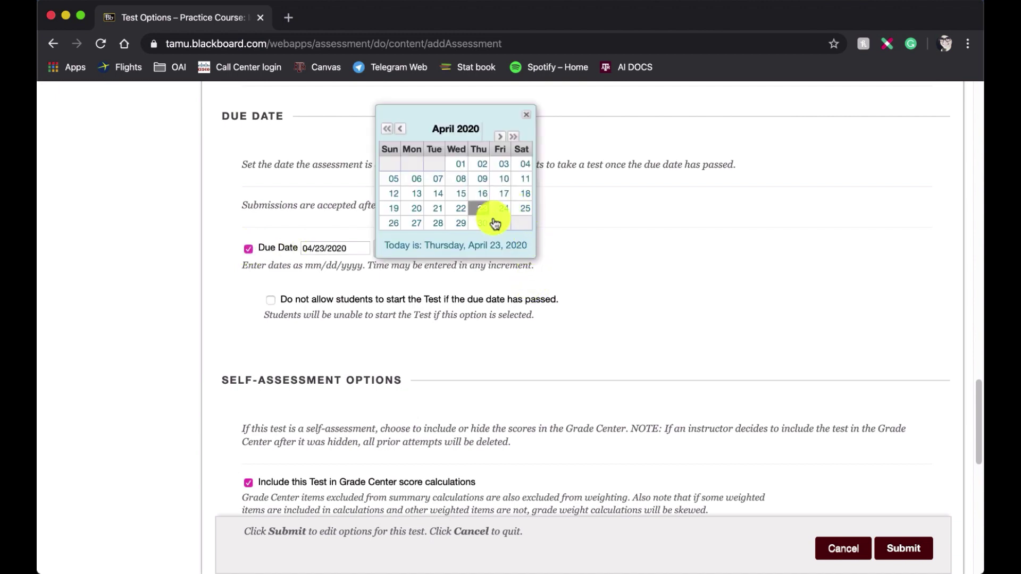
pyautogui.click(500, 139)
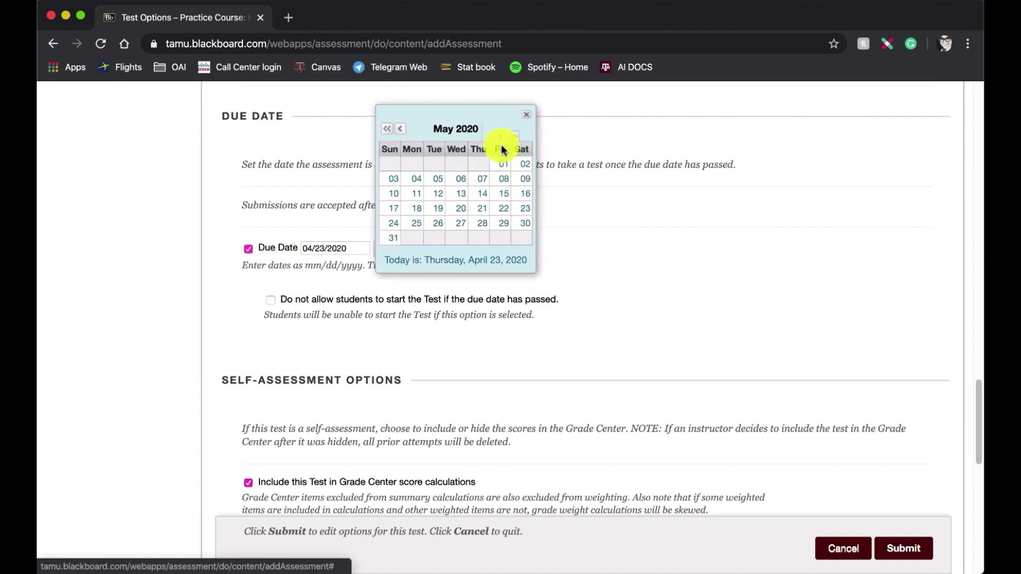
pyautogui.click(505, 166)
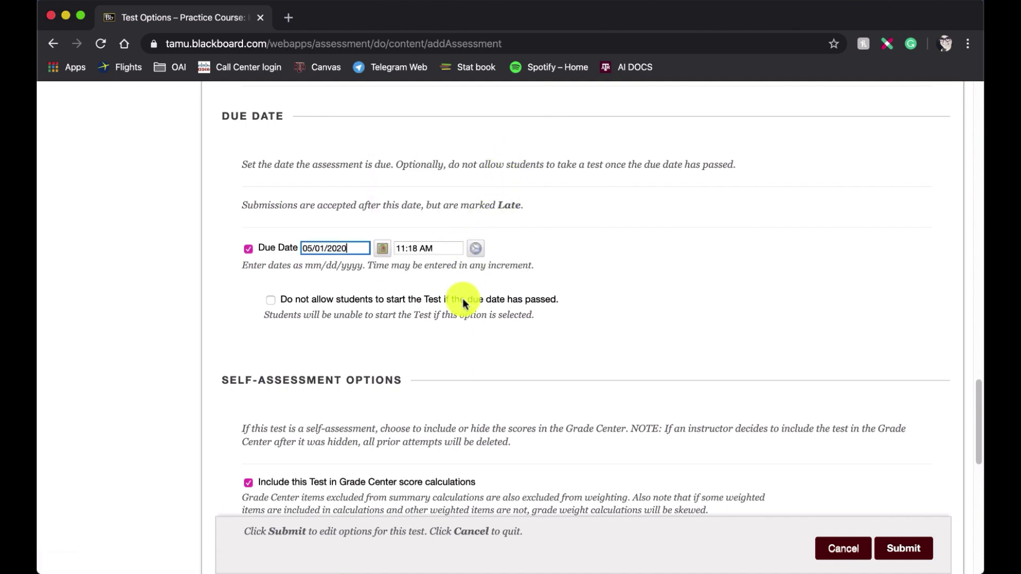
# Step: Review the due date, test availability exceptions and self-assessment options for the test
pyautogui.scroll(-2, 464, 303)
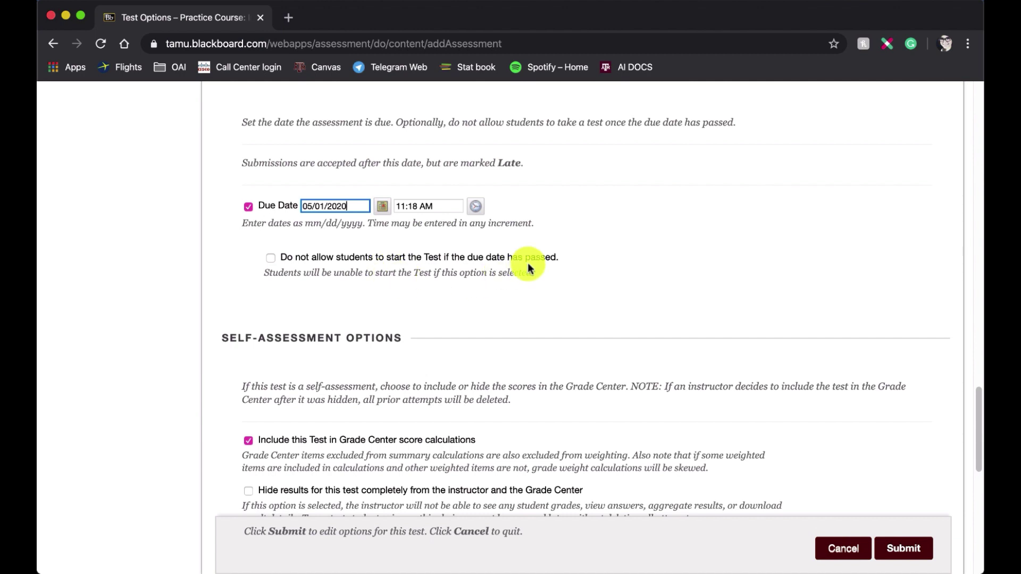
pyautogui.scroll(3, 529, 267)
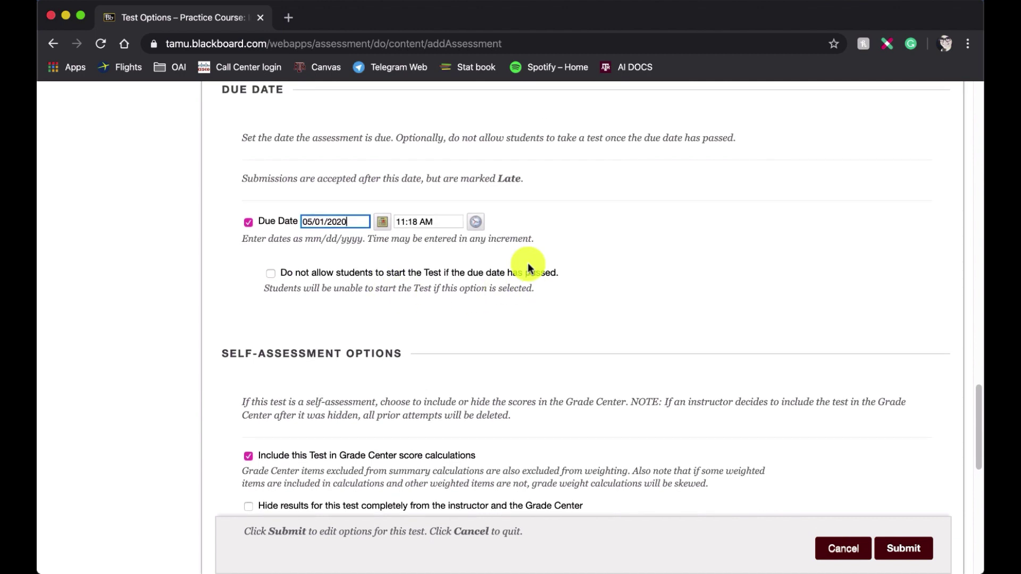
pyautogui.scroll(6, 527, 263)
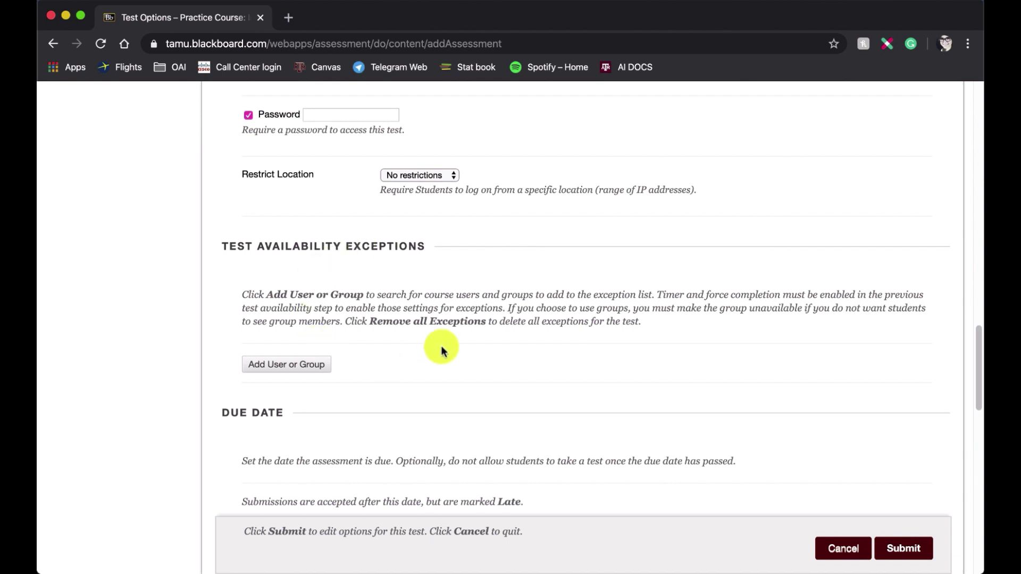
pyautogui.scroll(-5, 441, 349)
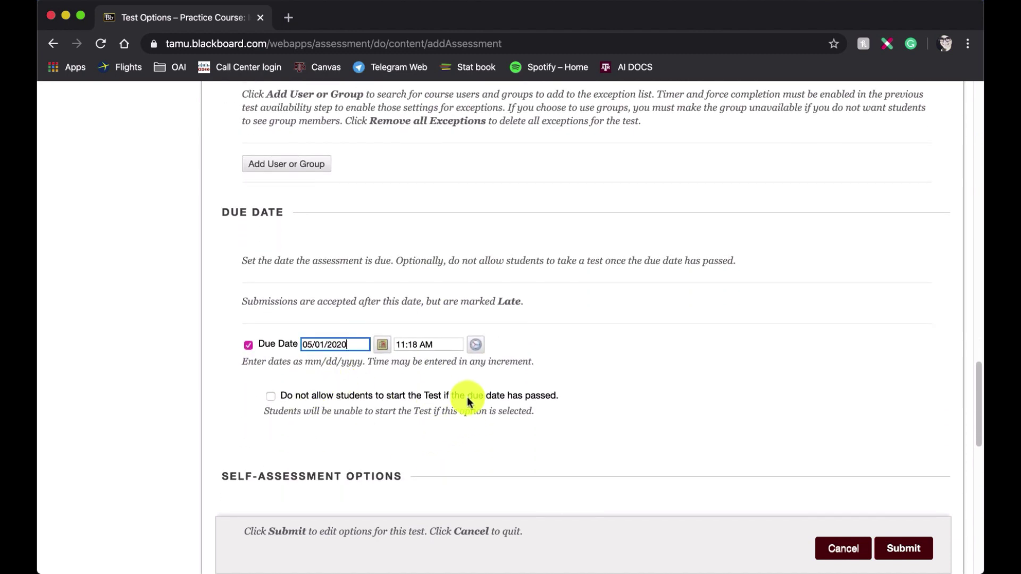
pyautogui.scroll(-3, 468, 399)
pyautogui.scroll(-6, 468, 400)
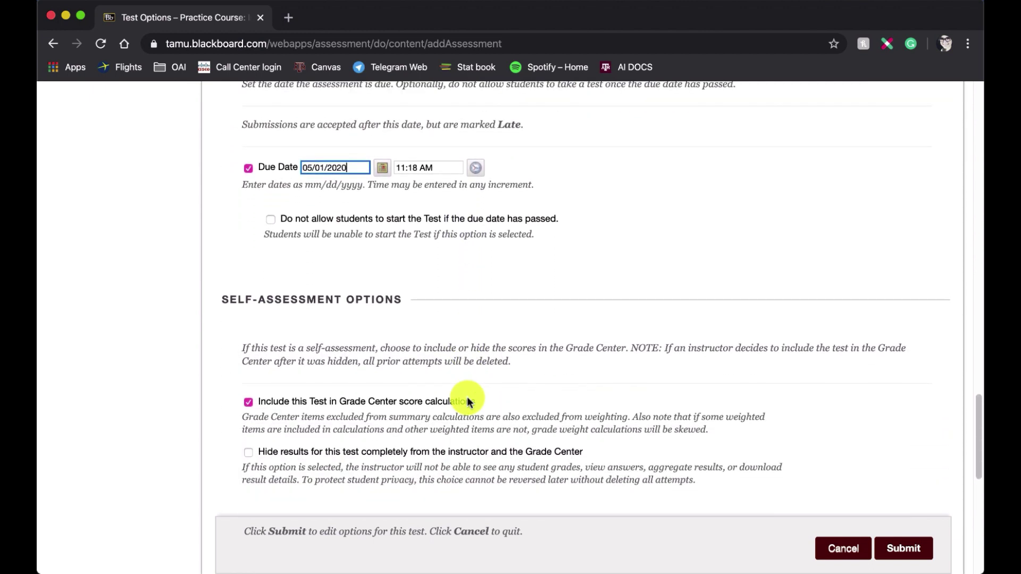
pyautogui.scroll(1, 468, 412)
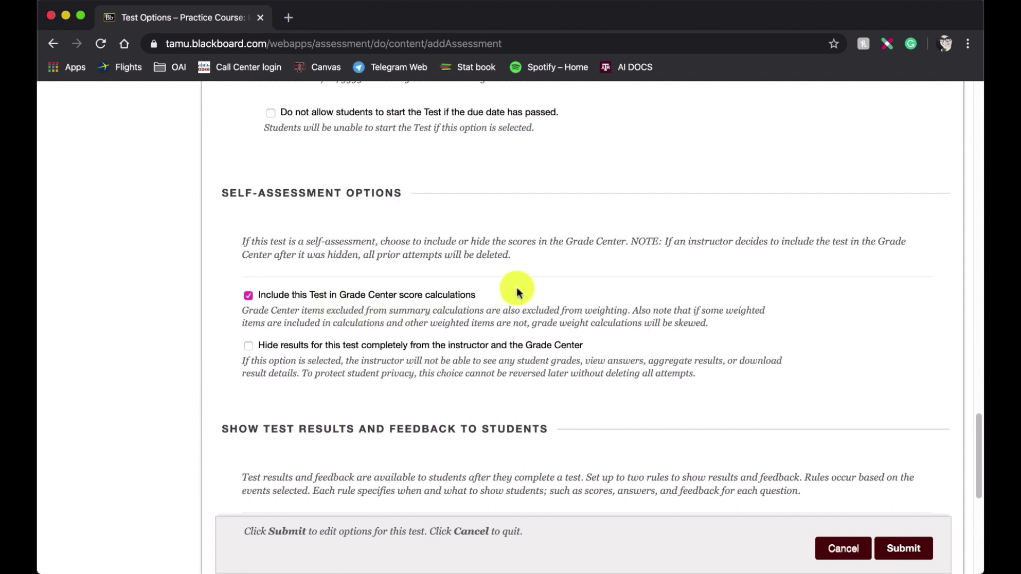
# Step: Set the After Submission rule to show students all, correct and submitted answers, feedback and incorrect questions
pyautogui.scroll(-5, 517, 291)
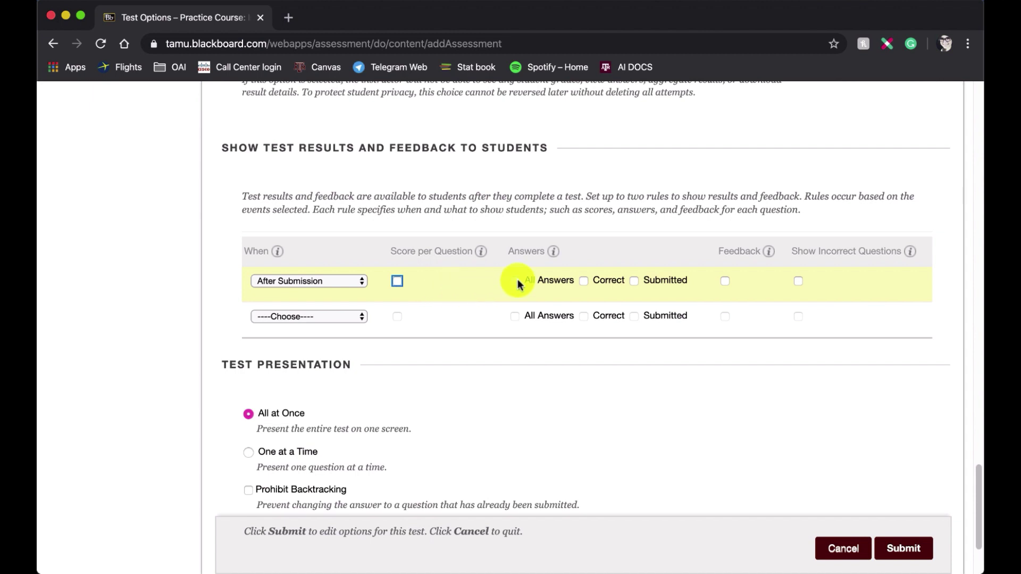
pyautogui.click(726, 283)
pyautogui.click(513, 282)
pyautogui.click(583, 281)
pyautogui.click(797, 280)
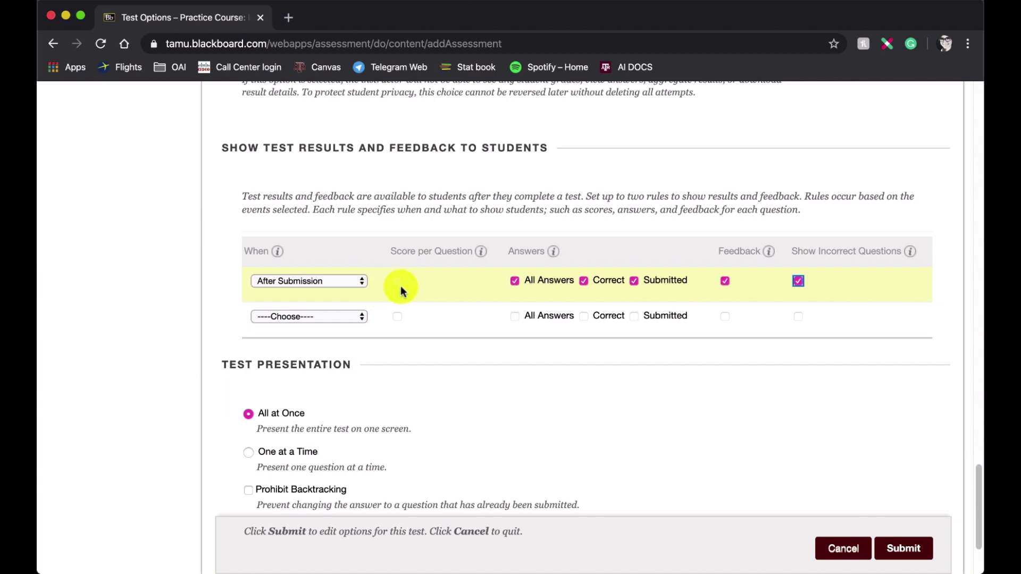
# Step: Clear all the answer options, Feedback and Show Incorrect Questions from the After Submission rule
pyautogui.click(514, 281)
pyautogui.click(583, 281)
pyautogui.click(634, 280)
pyautogui.click(724, 282)
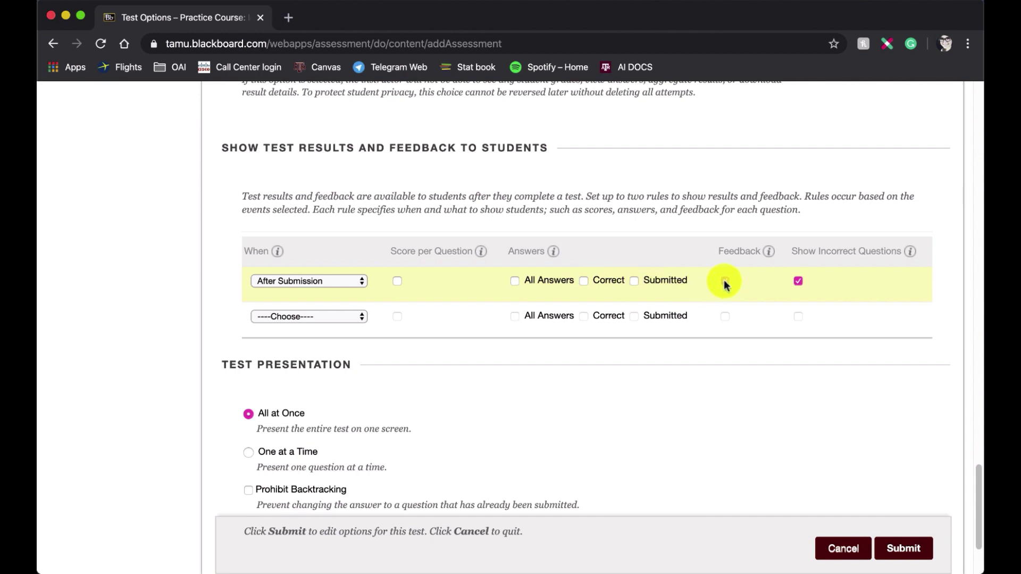
pyautogui.click(797, 281)
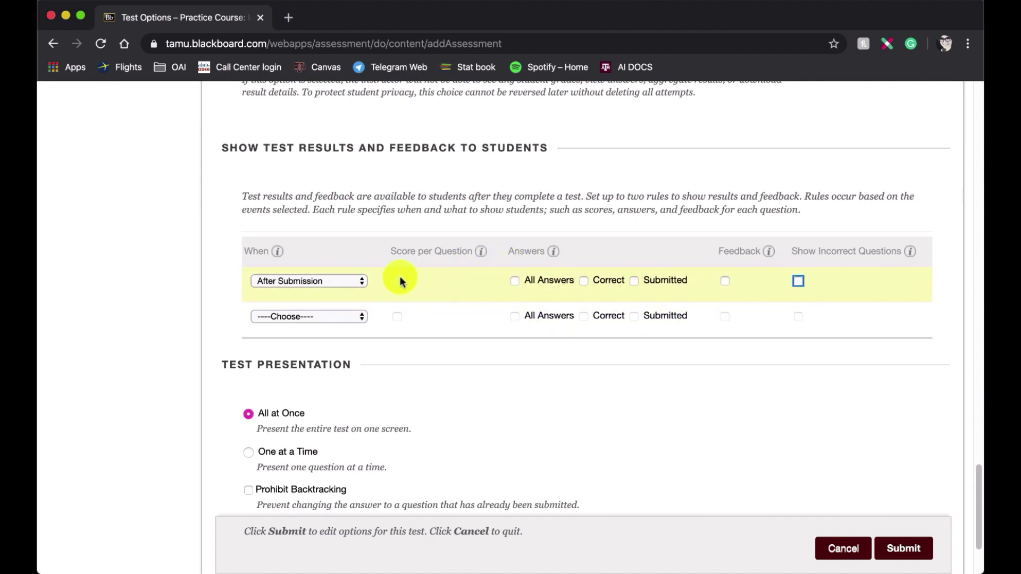
# Step: Set the second results and feedback rule to After Availability End Date
pyautogui.click(304, 316)
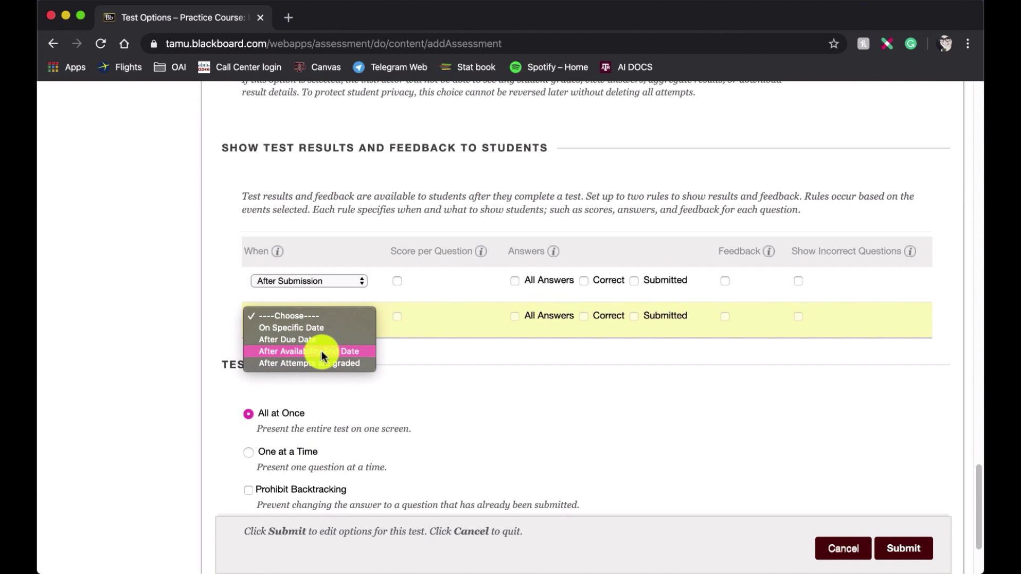
pyautogui.click(282, 353)
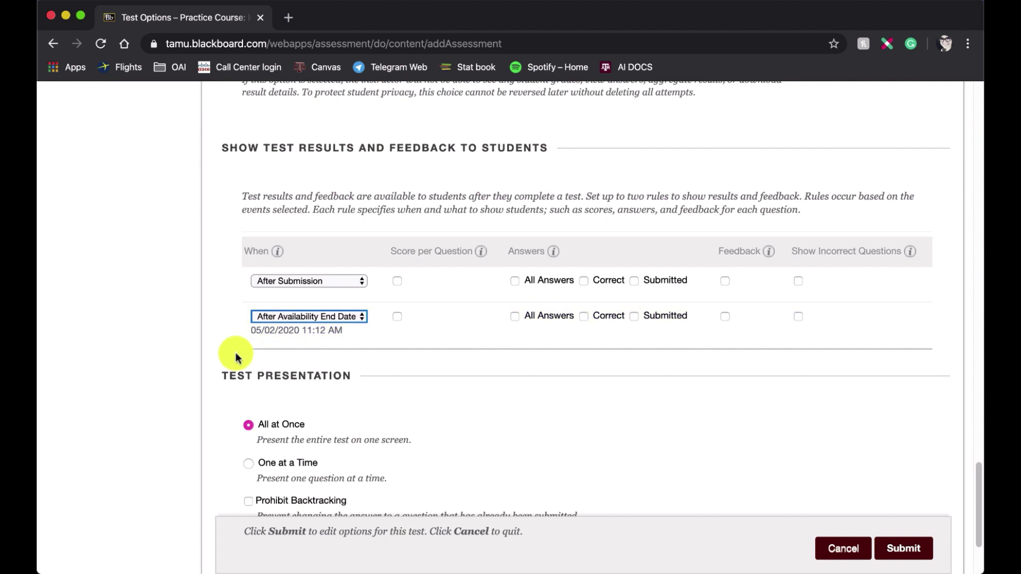
# Step: Submit the test options and check the Final Exam entry's availability in Course Materials
pyautogui.scroll(-3, 235, 352)
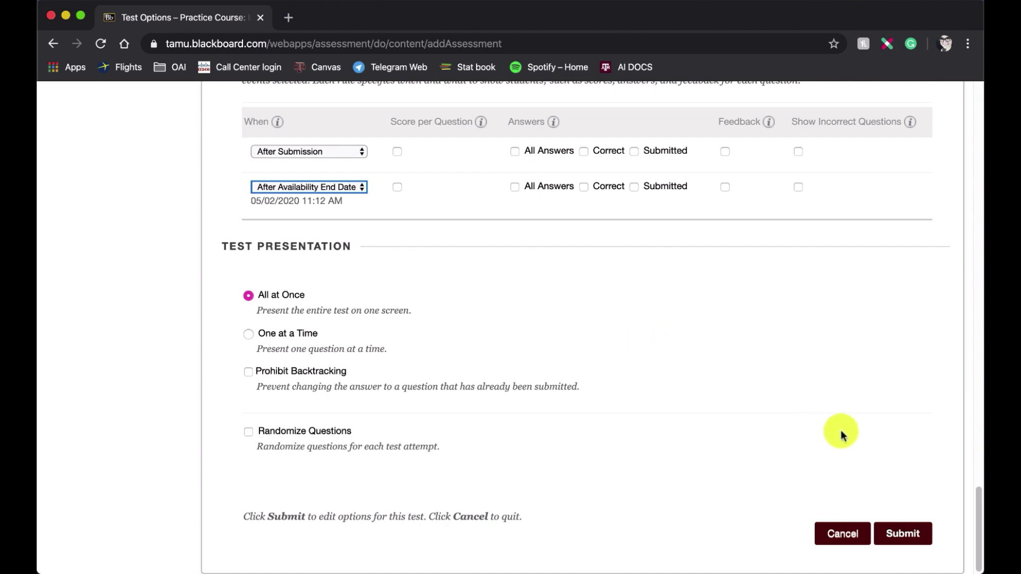
pyautogui.click(904, 534)
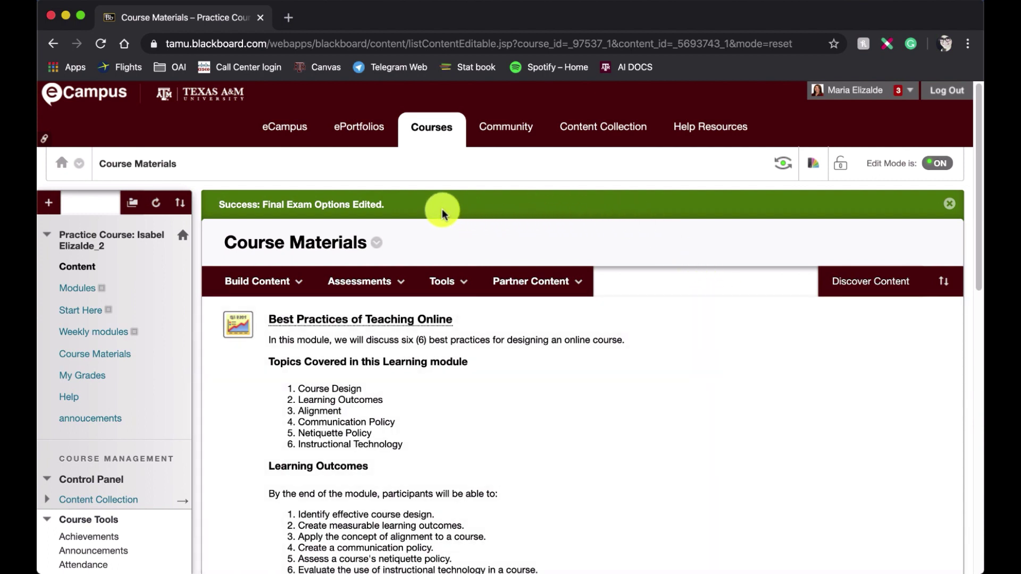
pyautogui.scroll(-15, 442, 212)
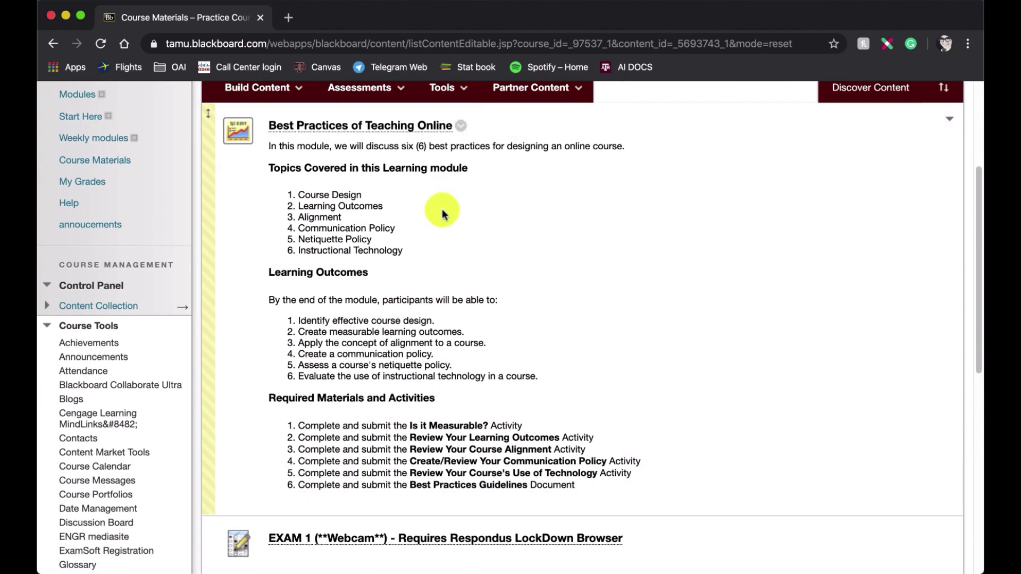
pyautogui.scroll(1, 441, 213)
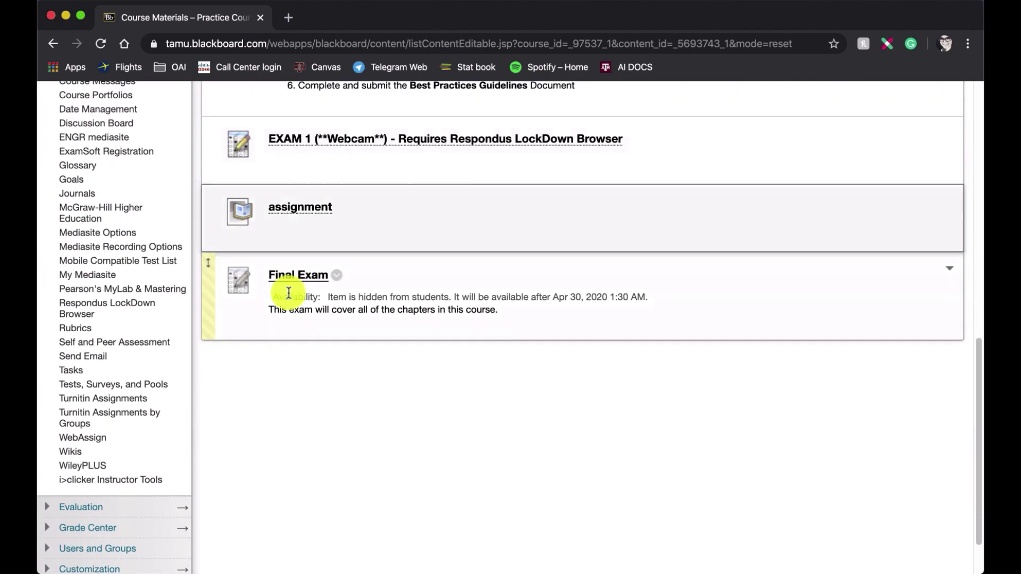